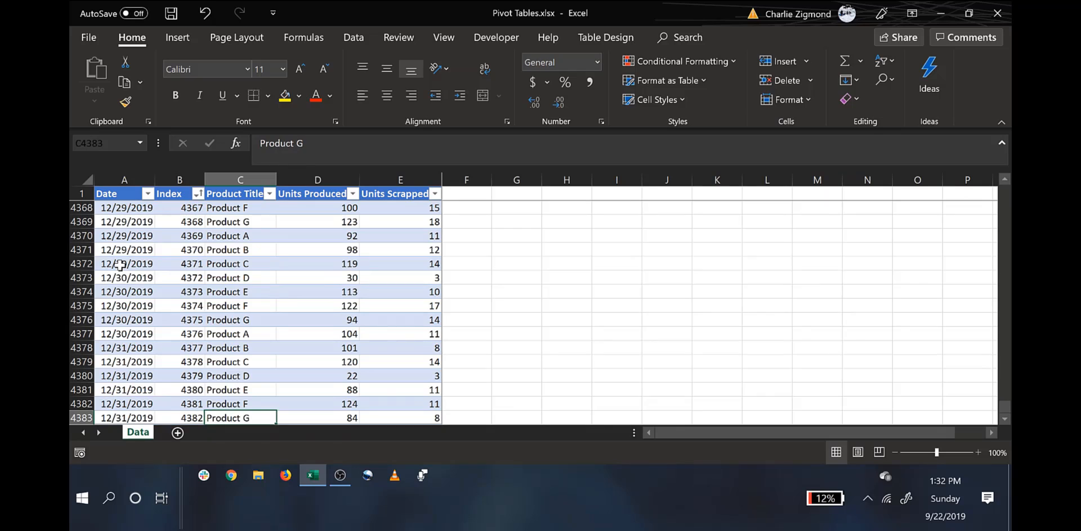
Step: Create a PivotTable from Table1 on a new worksheet
key(alt+j)
key(t)
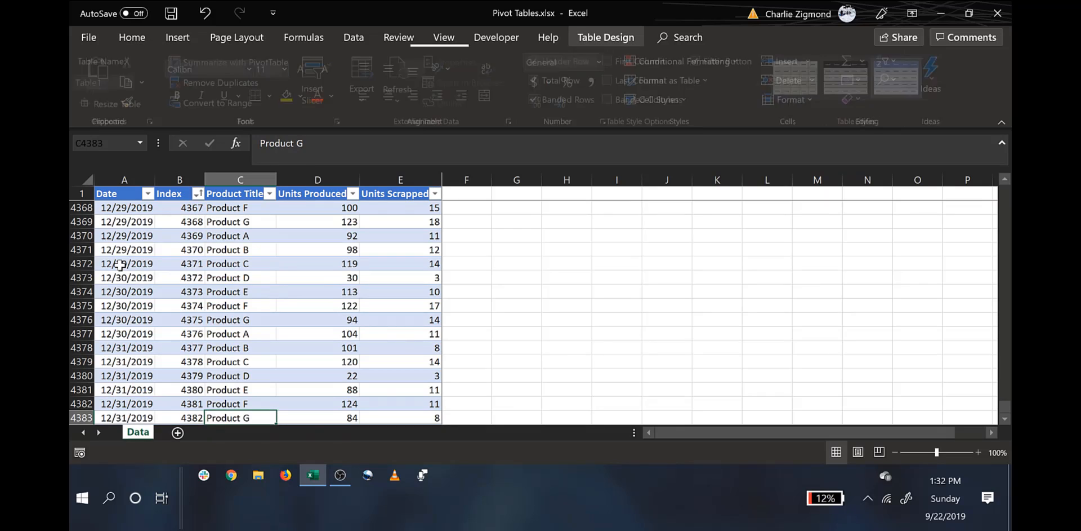
key(t)
key(alt)
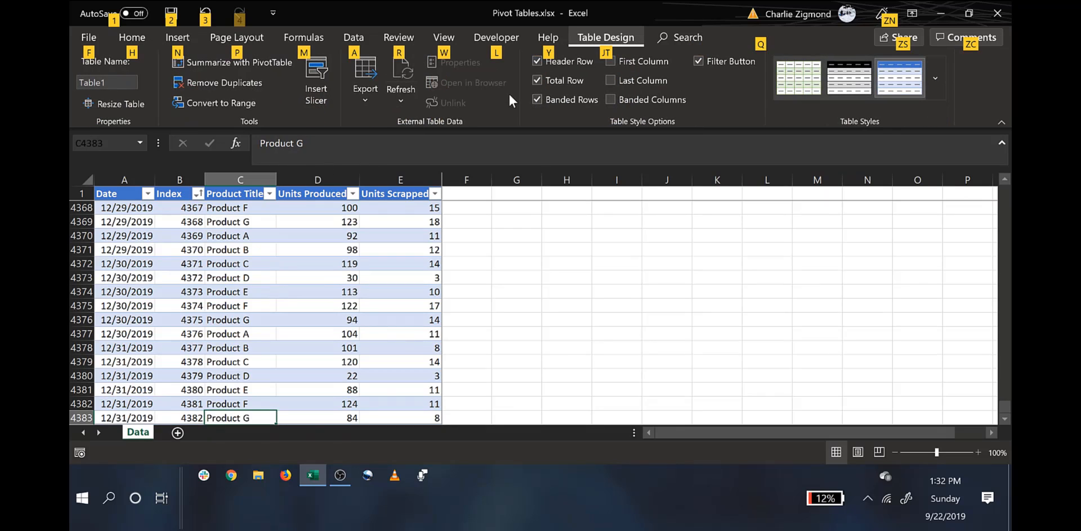
key(alt)
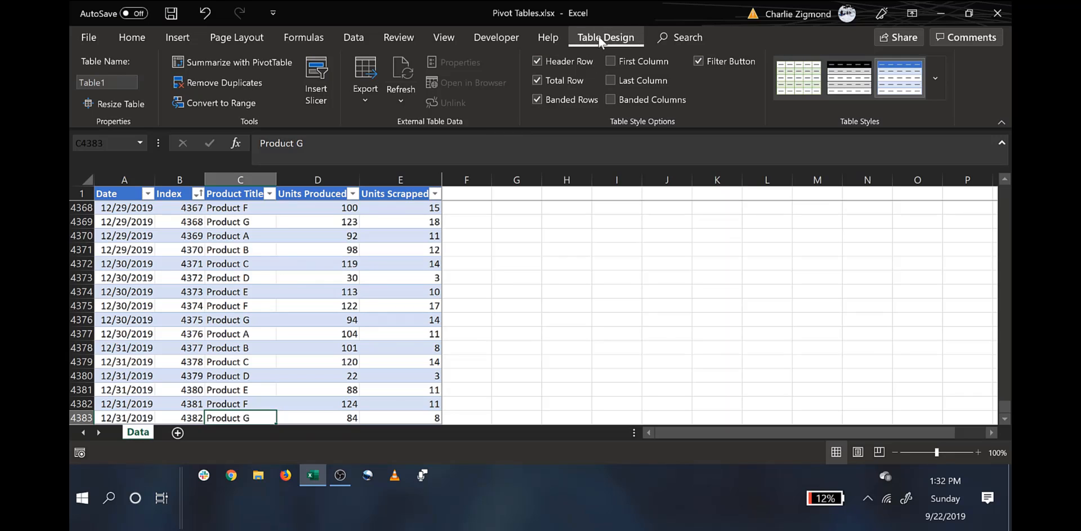
click(223, 60)
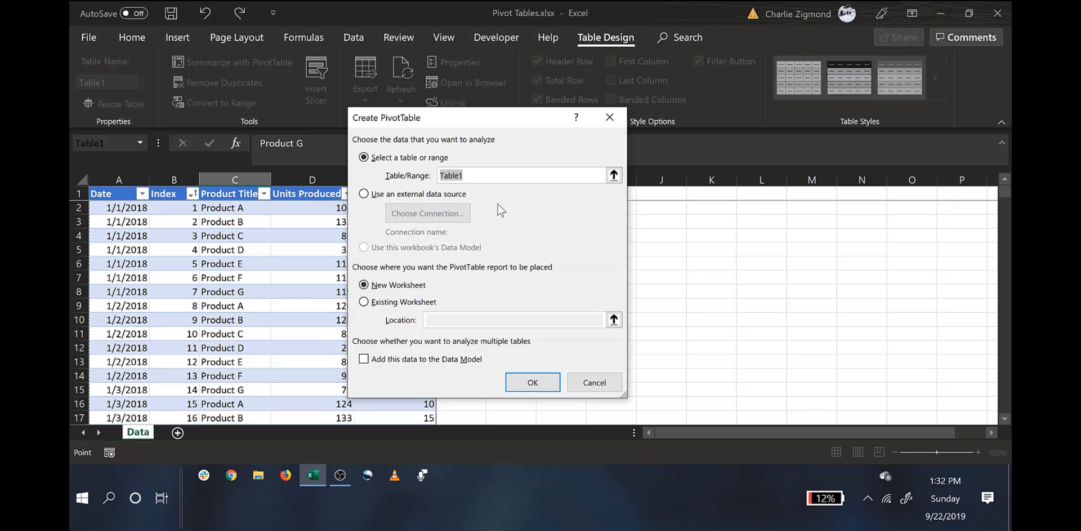
click(532, 382)
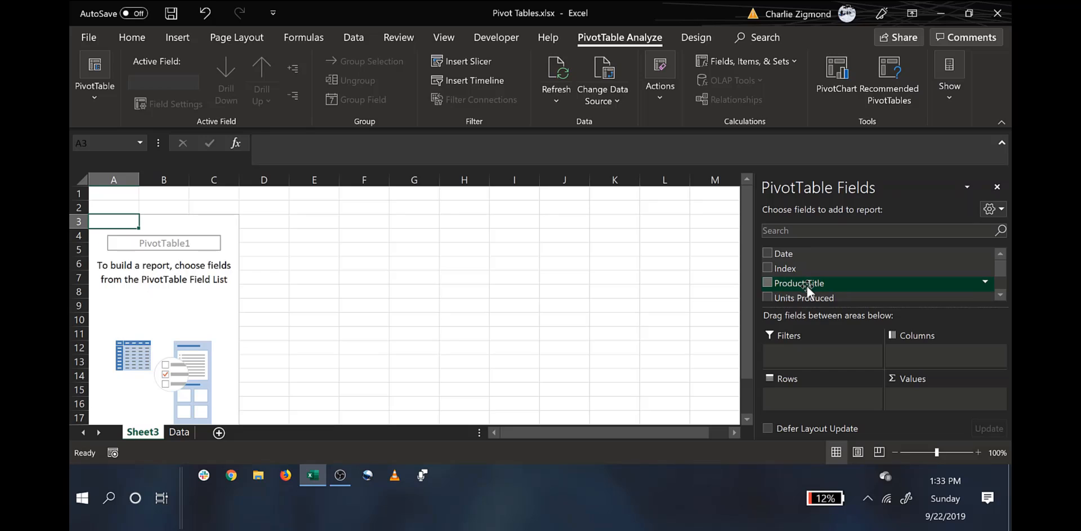
Step: Add Units Produced as a summed value and format the total as a number with thousands separator and no decimals
scroll(808, 281, down, 1)
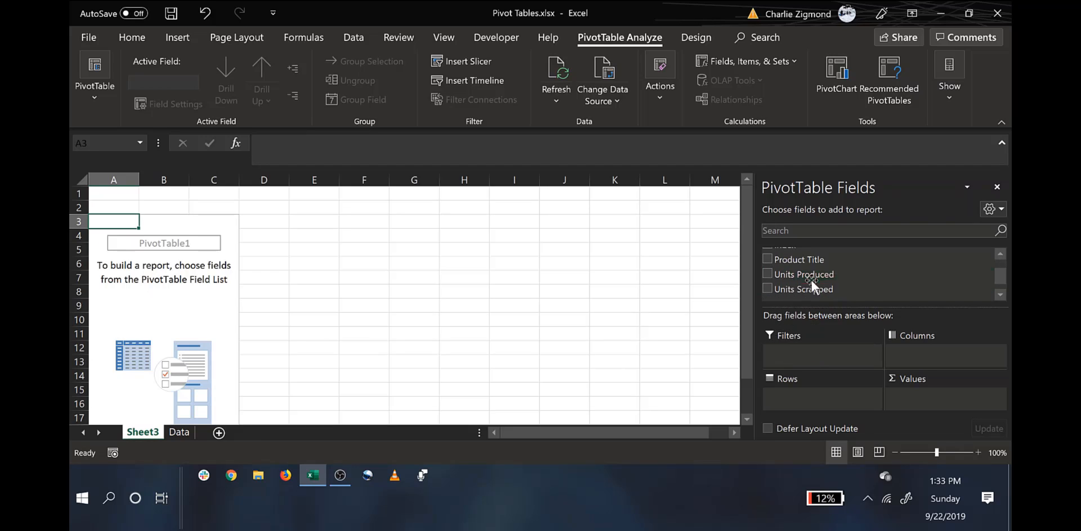
drag(811, 279, 910, 405)
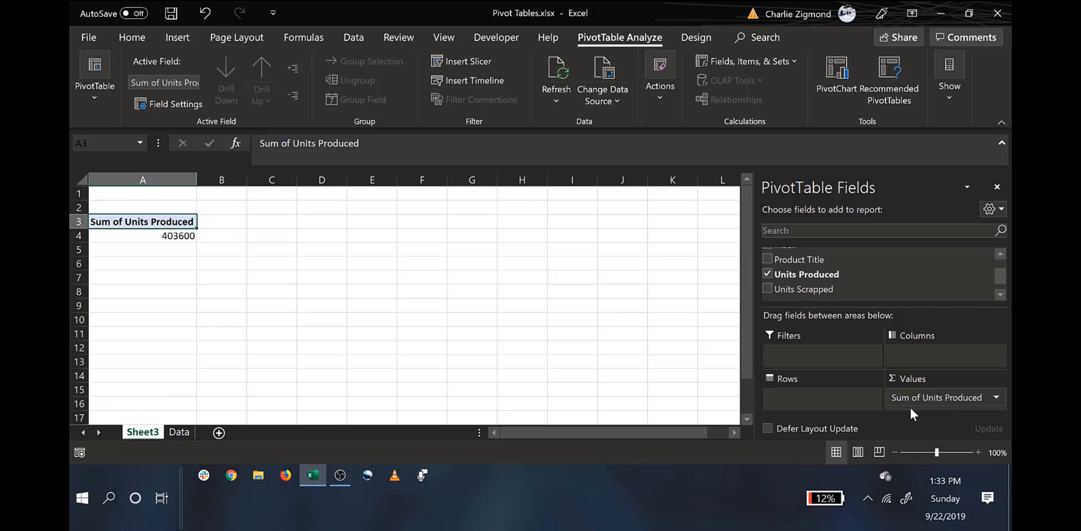
click(181, 236)
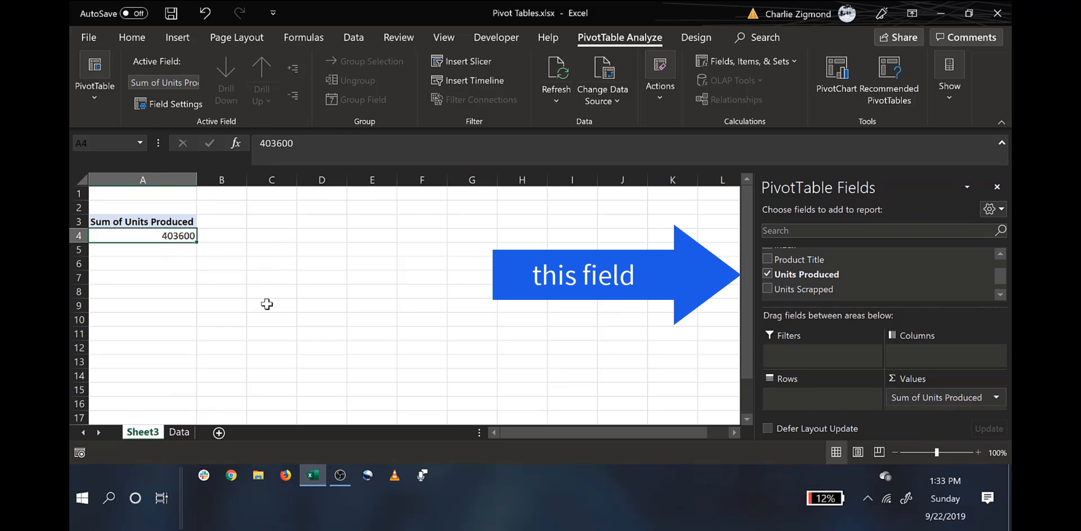
key(ctrl+shift+4)
key(ctrl+shift+1)
key(alt+h)
key(9)
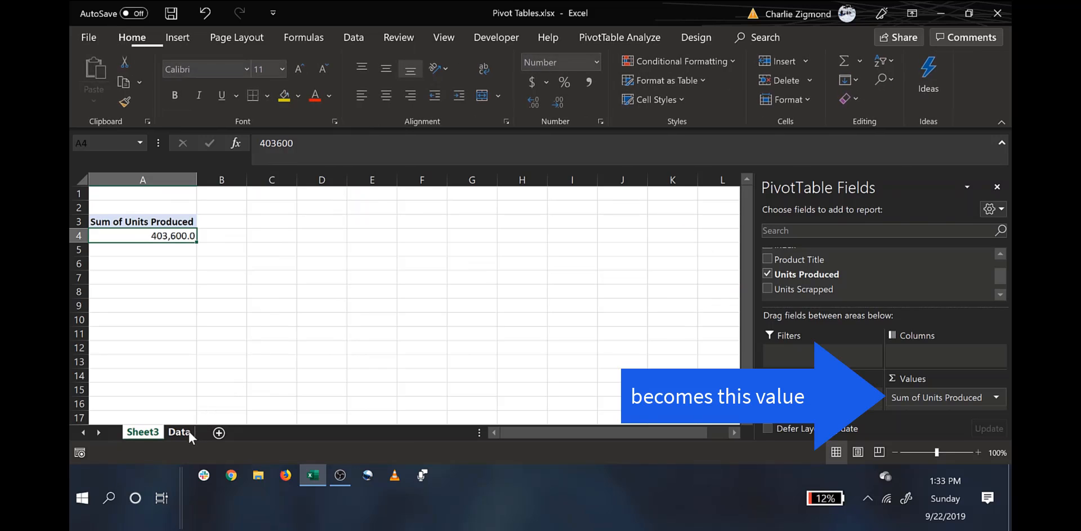
key(alt+h)
key(9)
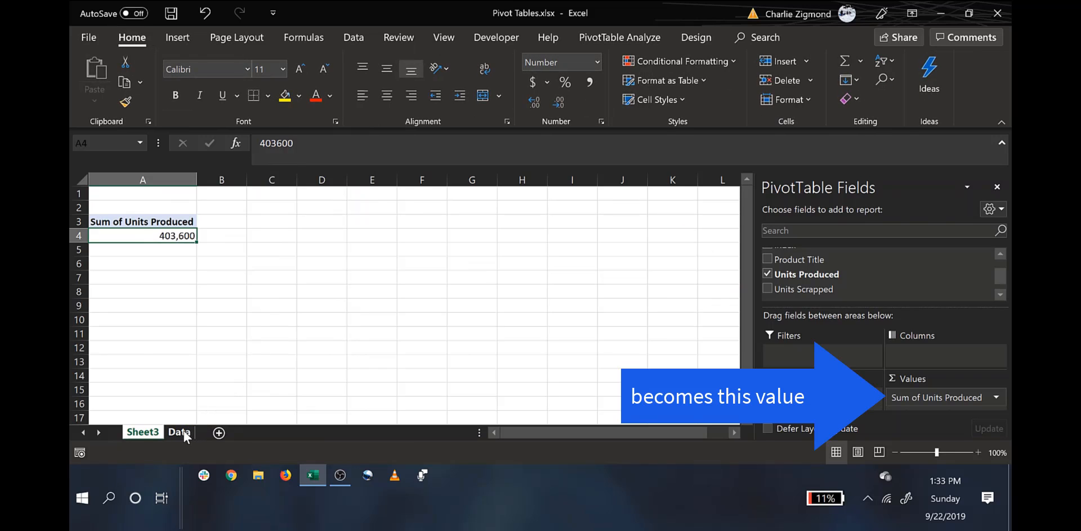
Step: Check the sum of the Units Produced column on the Data sheet and return to the PivotTable on Sheet3
click(183, 430)
click(330, 294)
key(ctrl+space)
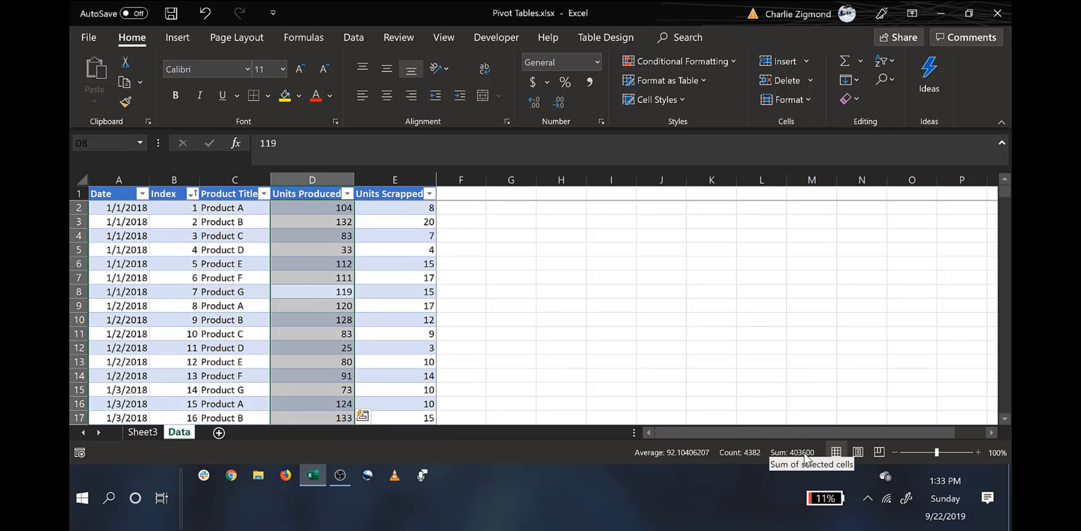
click(137, 431)
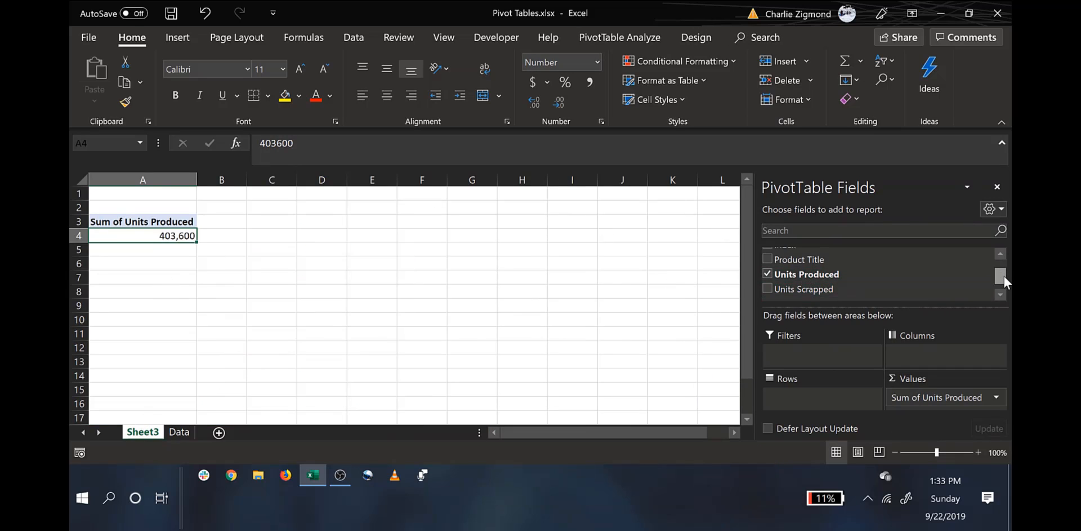
Step: Break down the summed units by product by adding Product Title to the PivotTable rows
drag(1005, 275, 1005, 270)
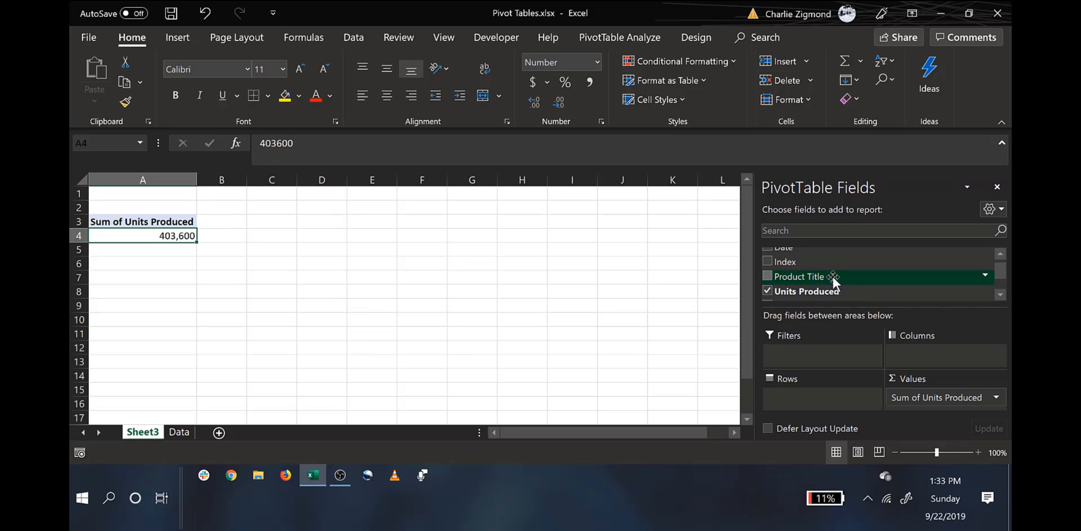
drag(832, 276, 809, 398)
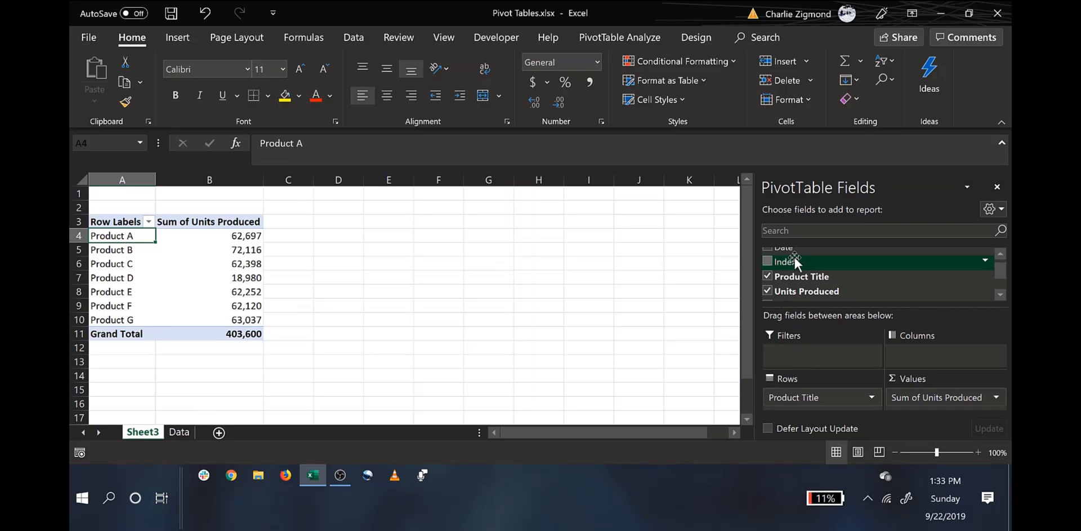
Step: Move the Product Title field from the rows to the columns, and from there to the report filters
click(1001, 254)
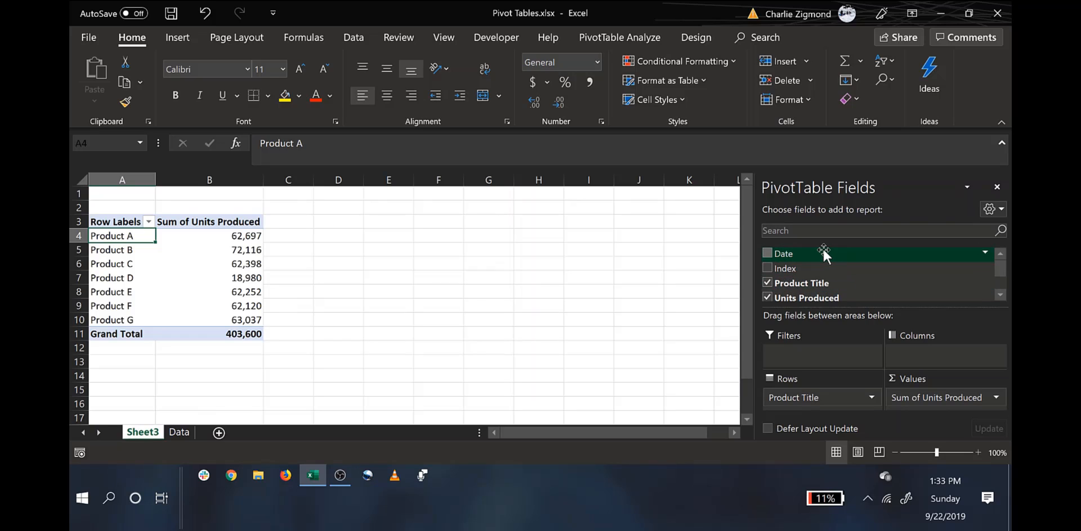
drag(823, 247, 909, 353)
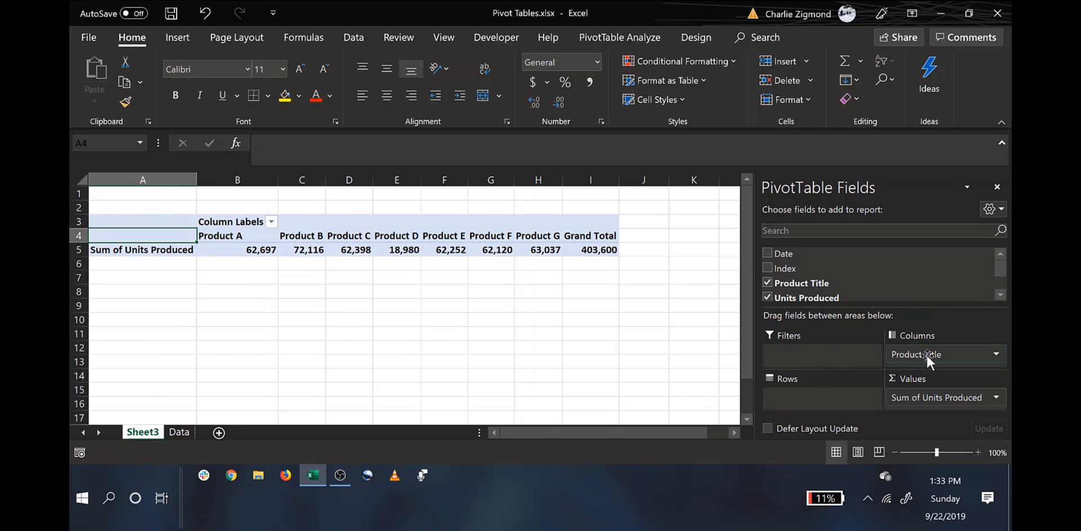
drag(913, 351, 823, 353)
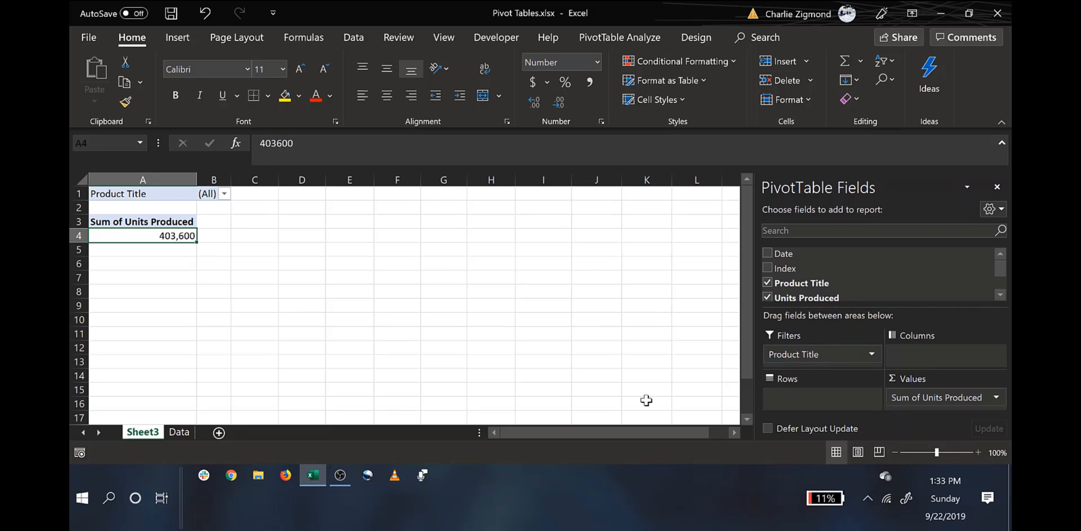
Step: Filter the PivotTable by Product Title to show only Product B
click(224, 195)
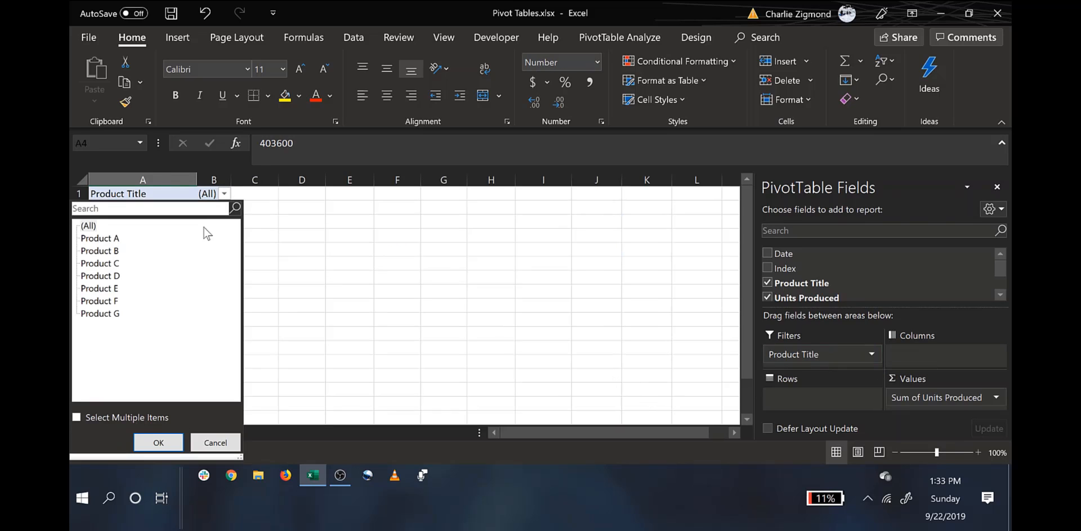
click(107, 252)
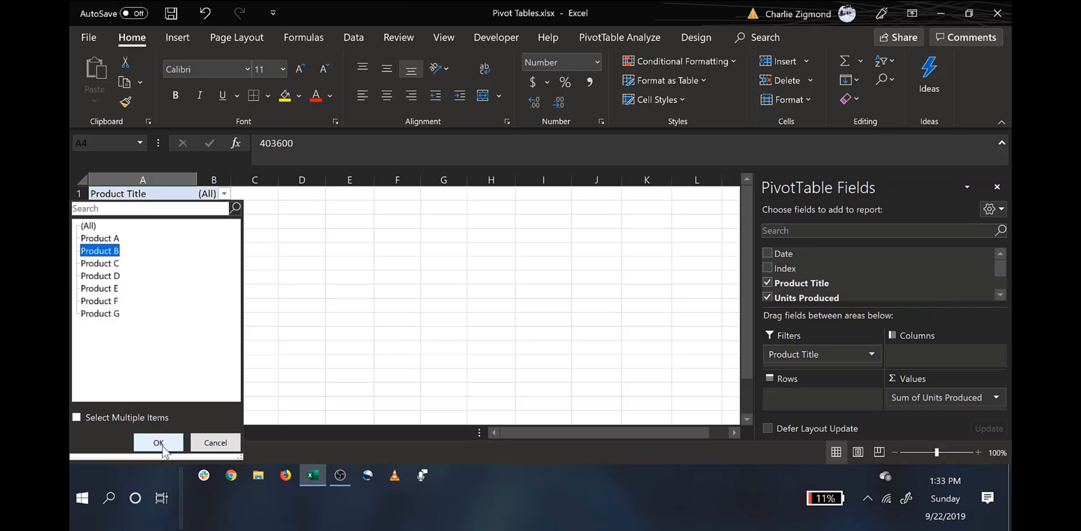
click(152, 443)
Step: Reset the Product Title report filter to (All)
click(248, 194)
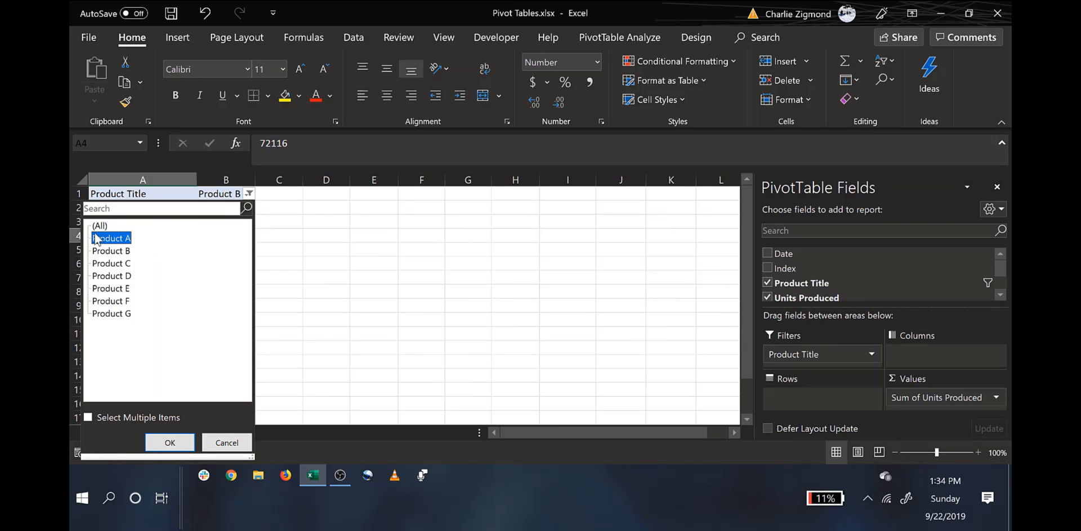
click(99, 226)
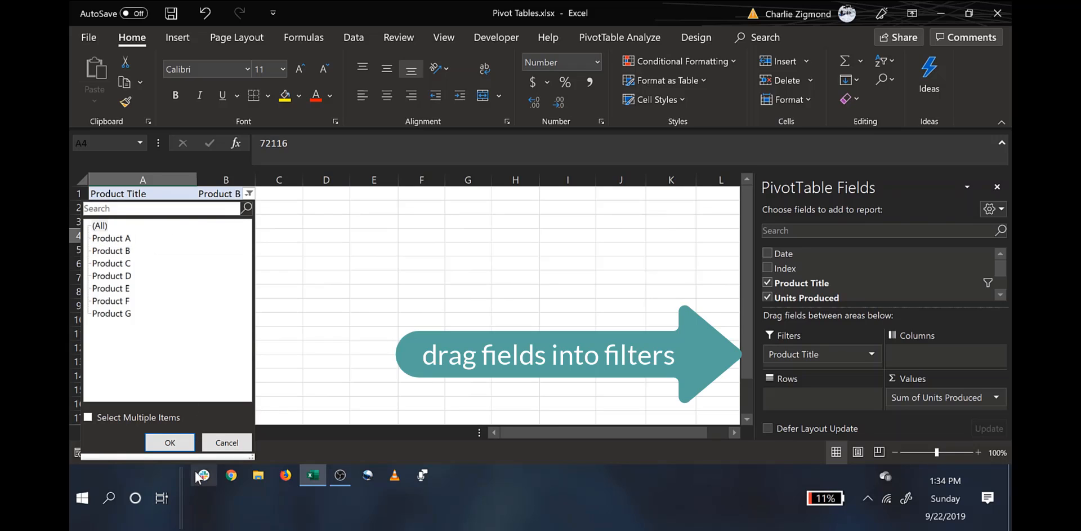
click(170, 442)
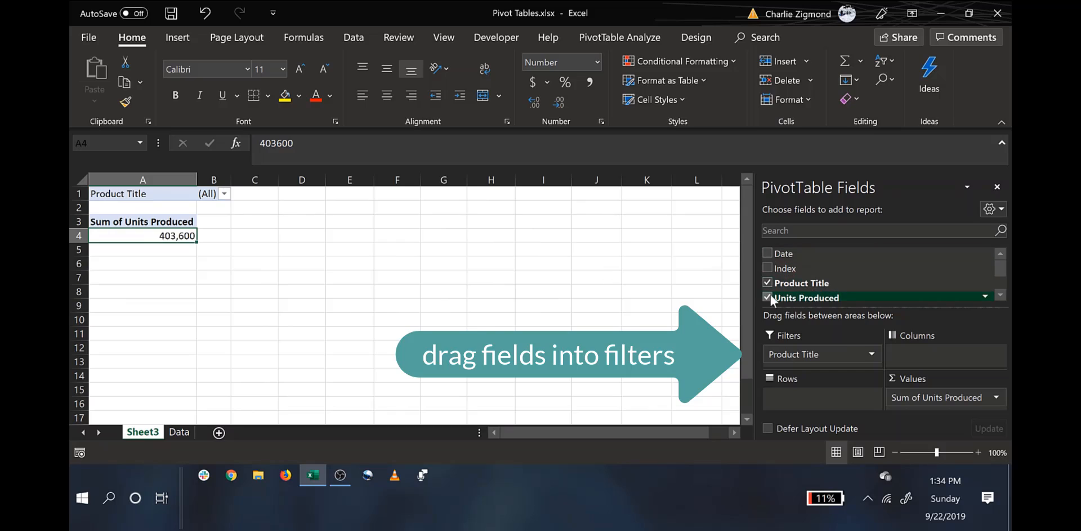
Step: Add the Date field to the PivotTable rows and expand 2018 and its Qtr1 down to months
drag(821, 252, 819, 402)
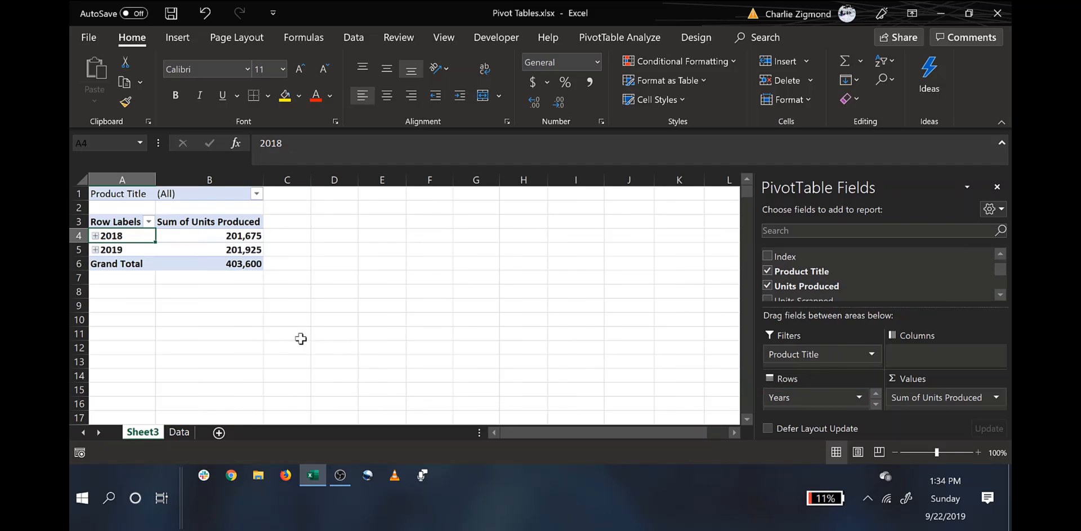
double_click(124, 235)
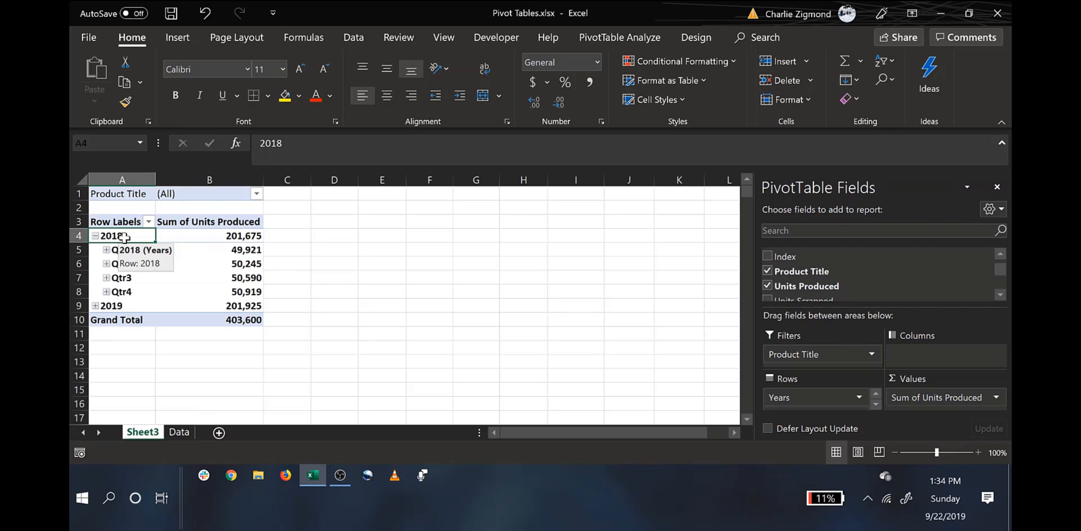
click(132, 250)
double_click(133, 249)
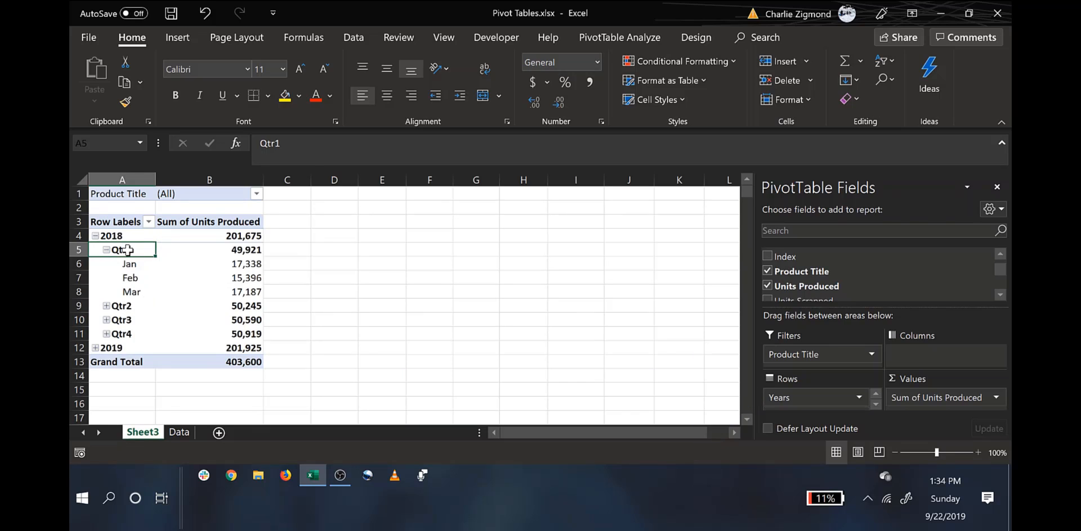
Step: Expand the entire Quarters field to show months, and move Quarters from the rows to the columns
right_click(129, 250)
mouse_move(147, 303)
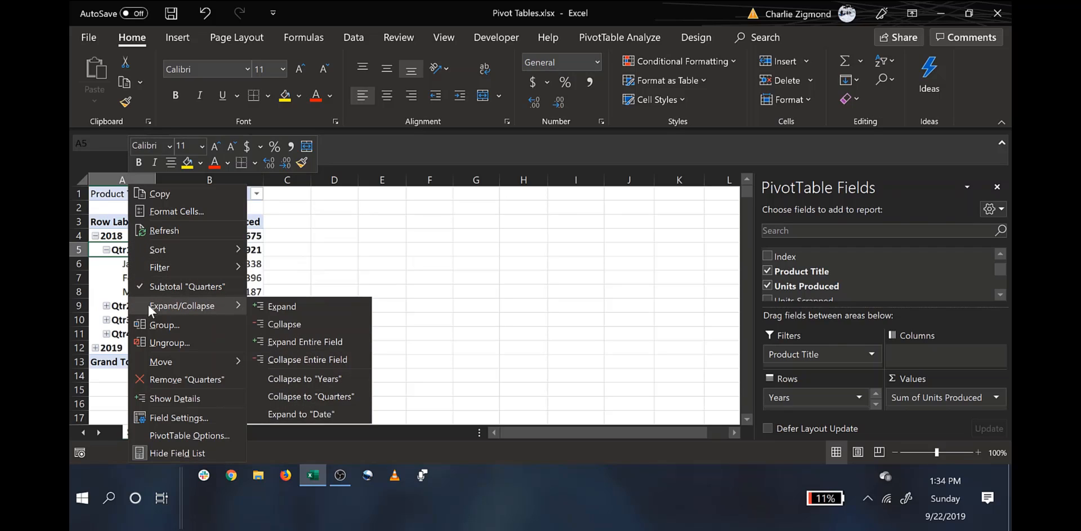
click(302, 340)
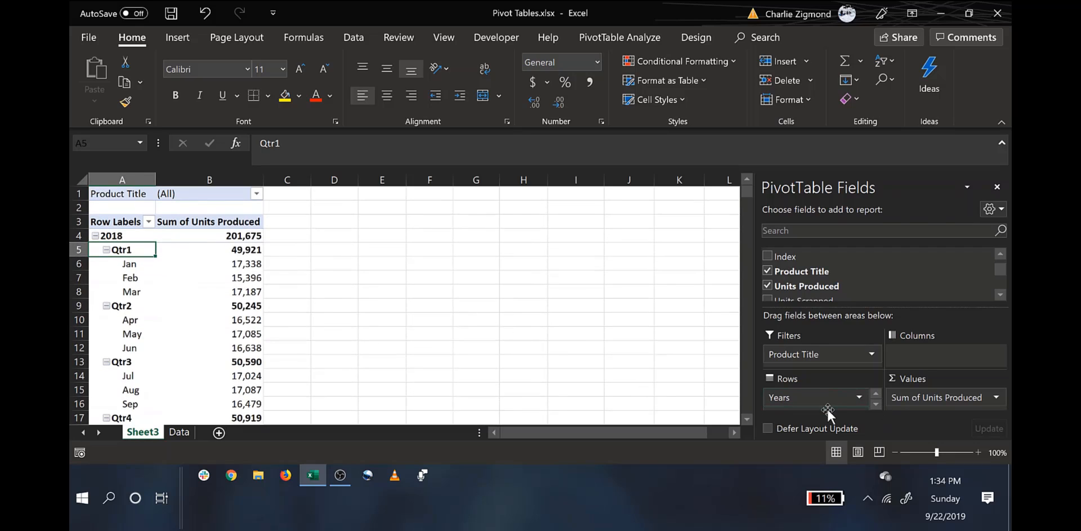
drag(827, 407, 906, 360)
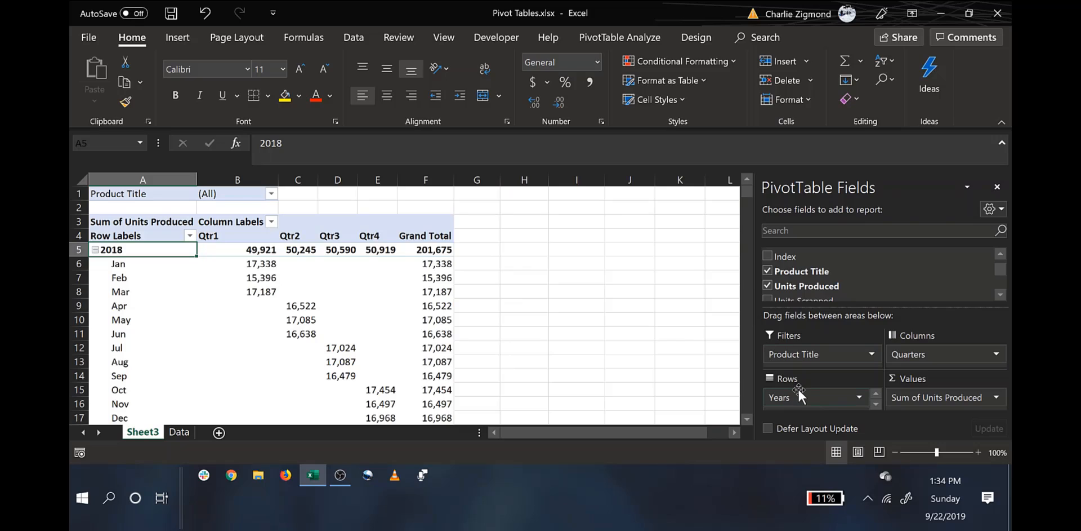
scroll(797, 388, down, 1)
Step: Insert four blank columns between Date and Index in the table on the Data sheet
click(180, 431)
click(318, 250)
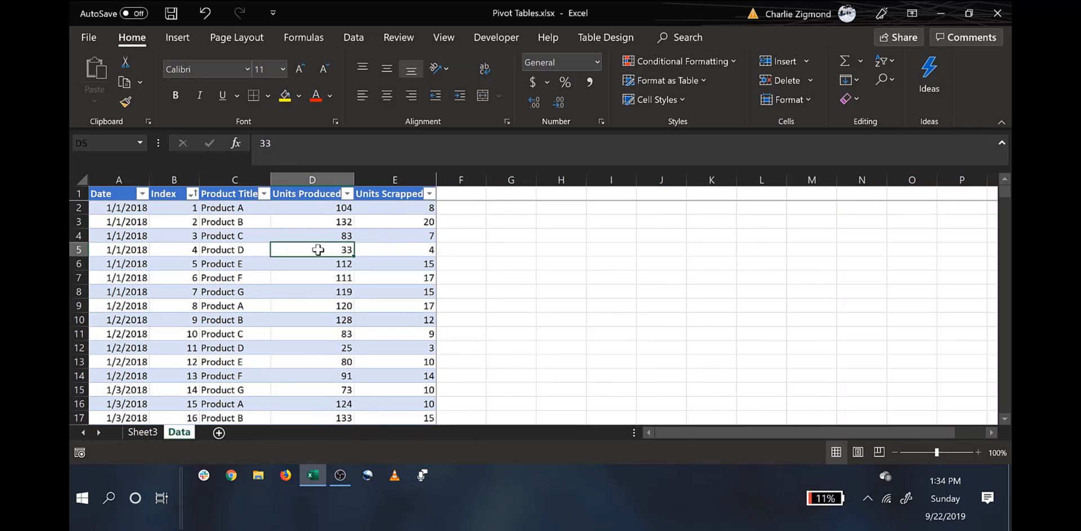
click(461, 192)
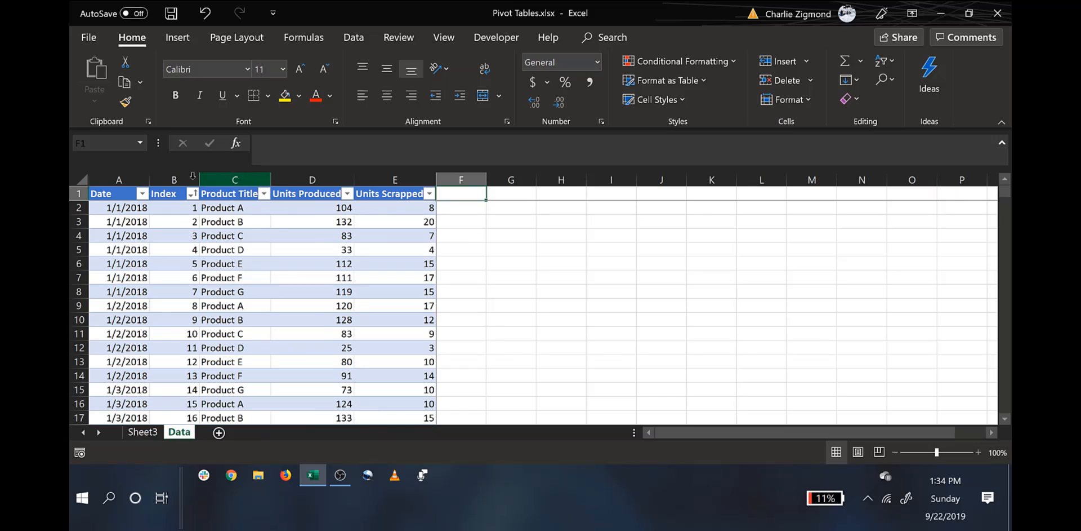
click(173, 178)
drag(172, 178, 394, 179)
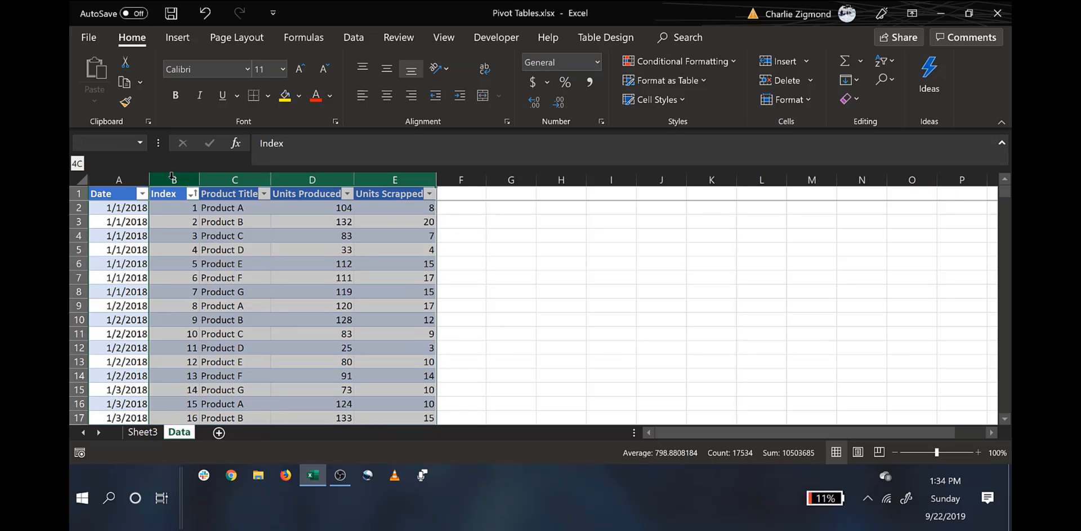
key(shift+F10)
key(i)
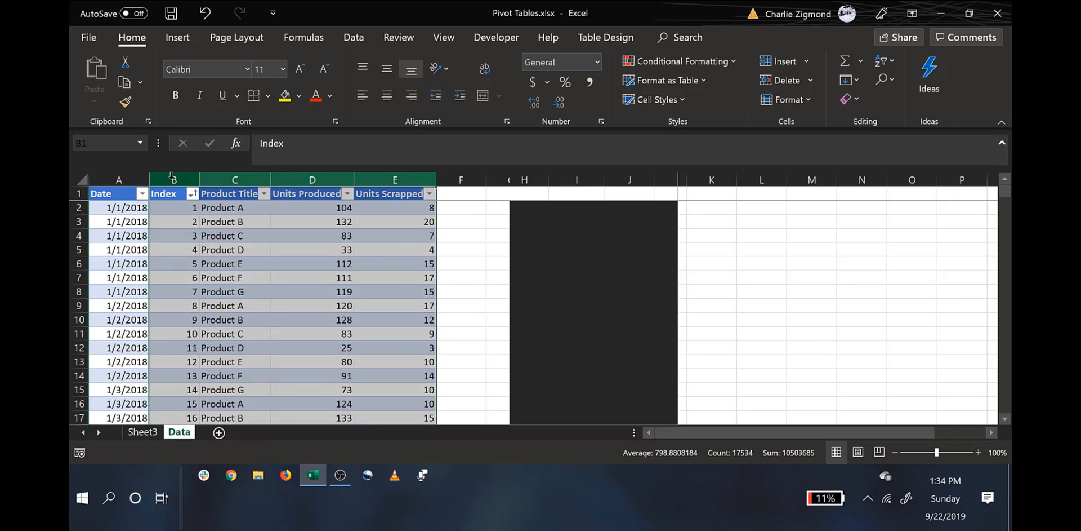
Step: Name the four new table columns Month, Day, Year and Weekday in the header row
click(177, 199)
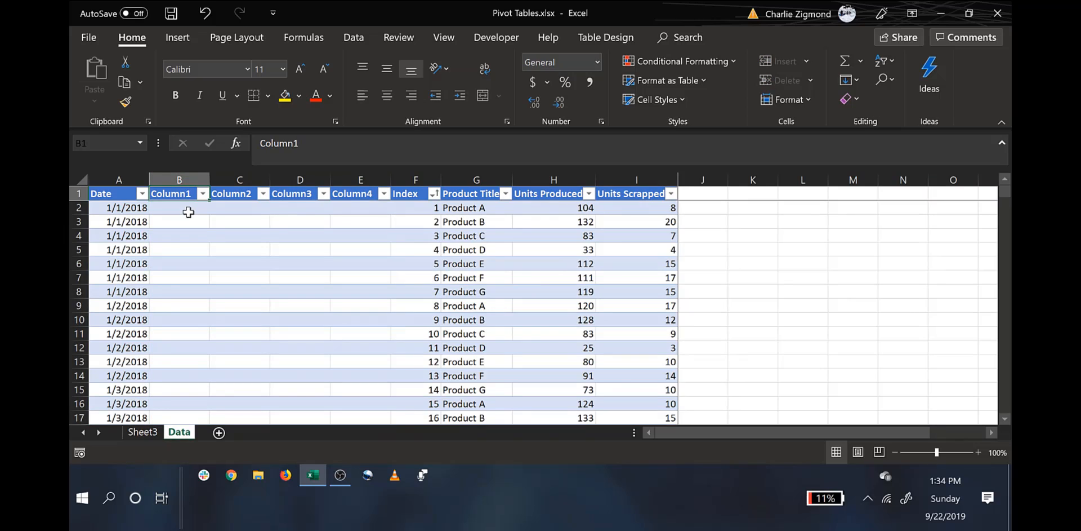
text(Month)
key(Tab)
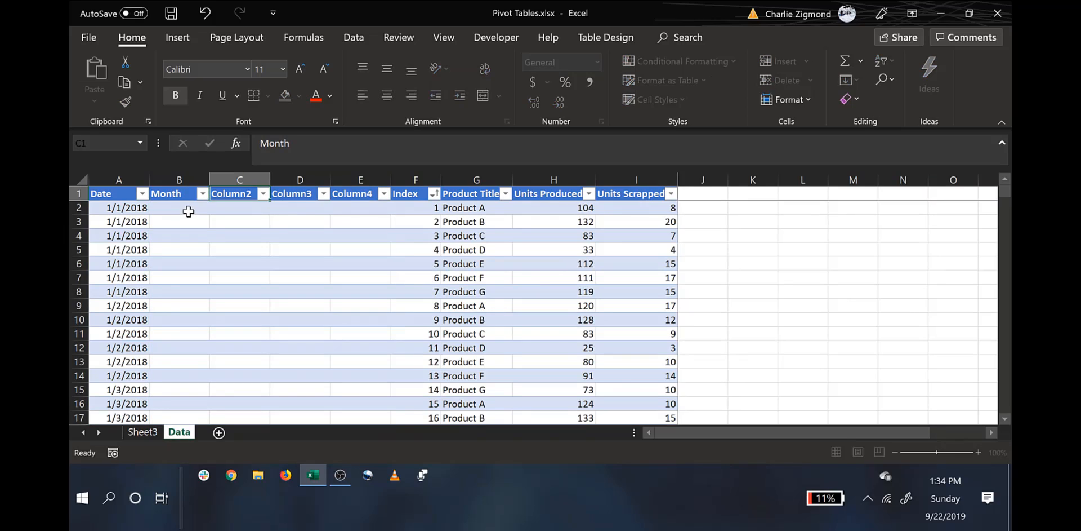
text(Day)
key(Tab)
text(Year)
key(Tab)
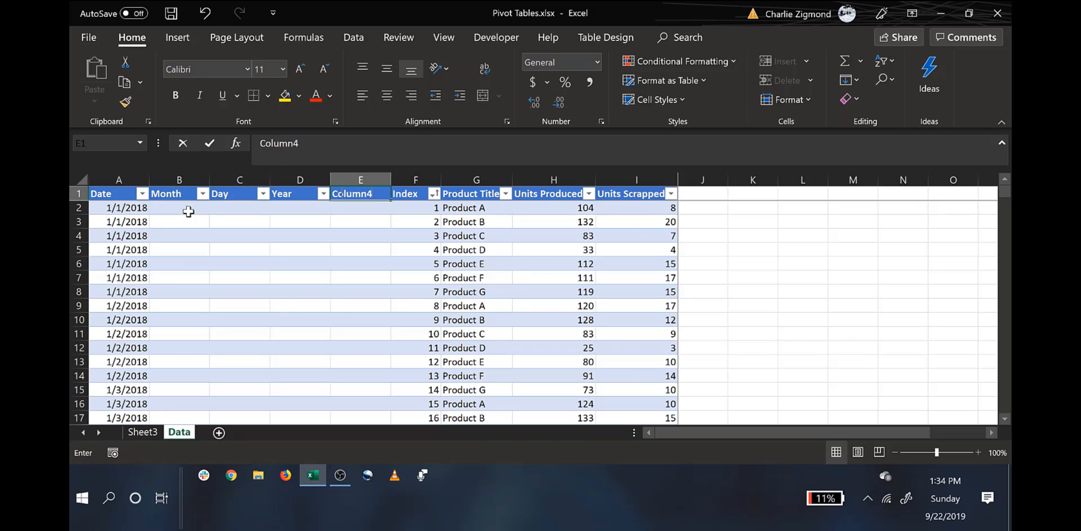
text(Weekday)
Step: Fill the Month and Day columns with MONTH and DAY formulas that reference each row's Date
click(189, 211)
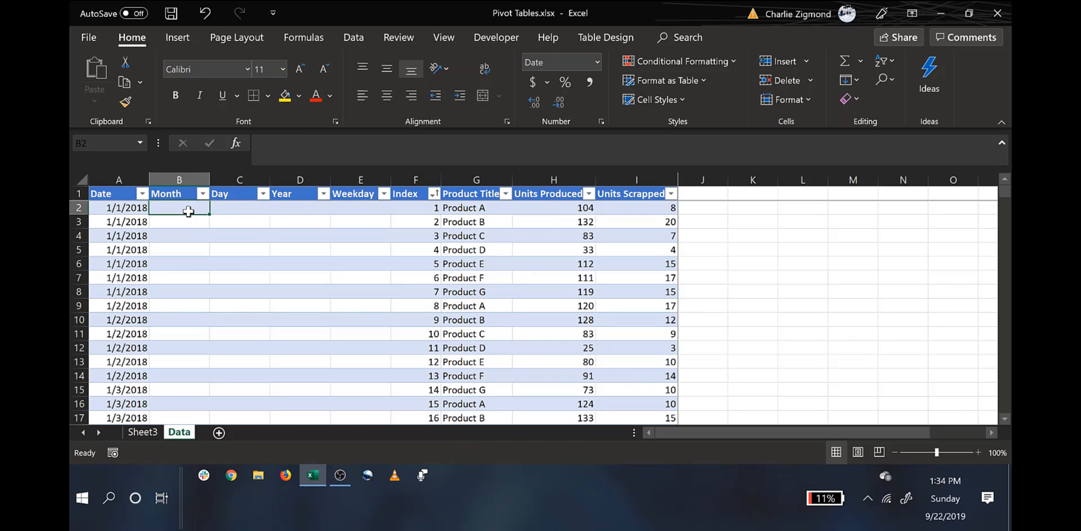
text(=month()
key(Left)
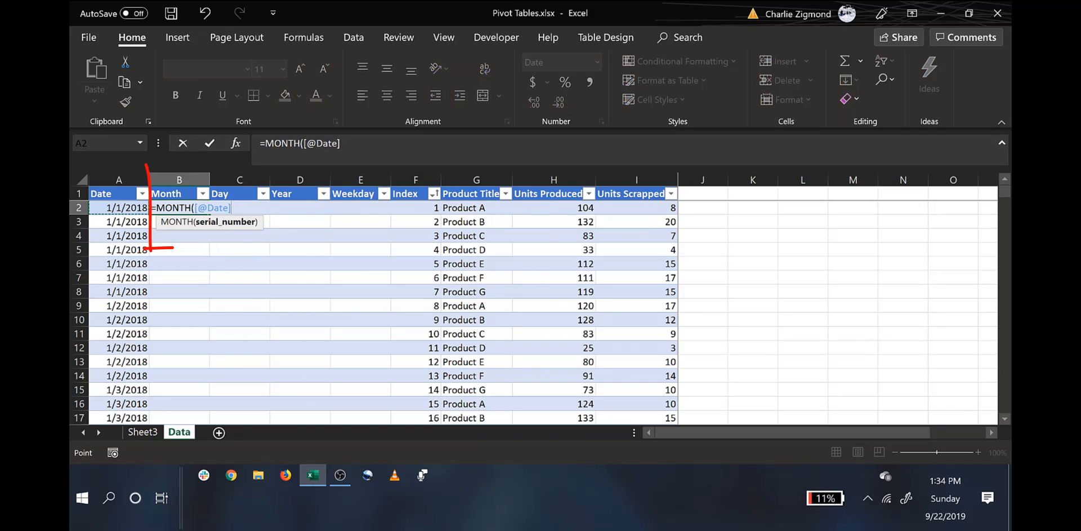
key(Tab)
text(=day()
click(188, 211)
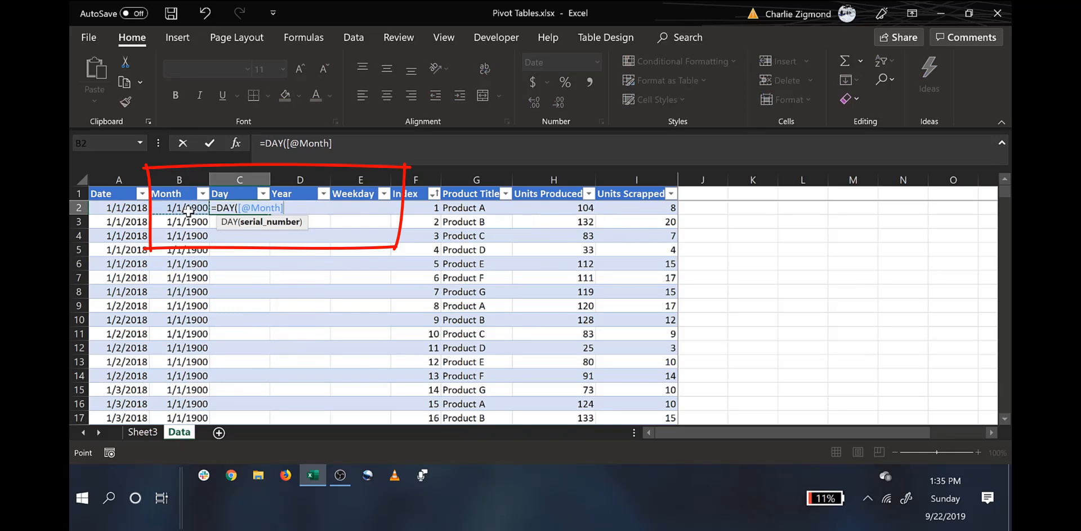
key(Tab)
Step: Fill the Year column with a YEAR formula that references each row's Date
text(=year()
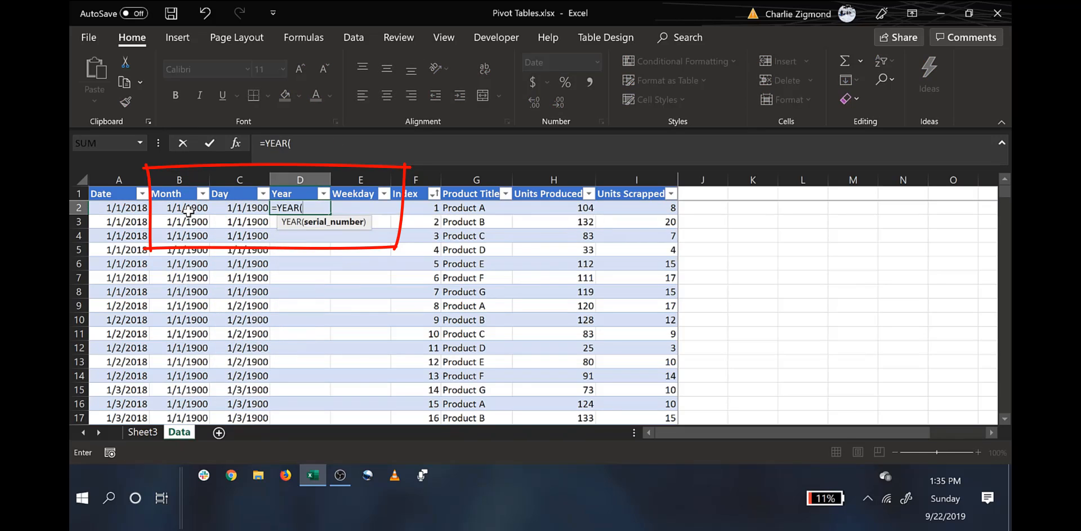
key(Left)
key(Left)
key(Left)
key(Tab)
Step: Fill the Weekday column with a WEEKDAY formula that references each row's Date
text(=w)
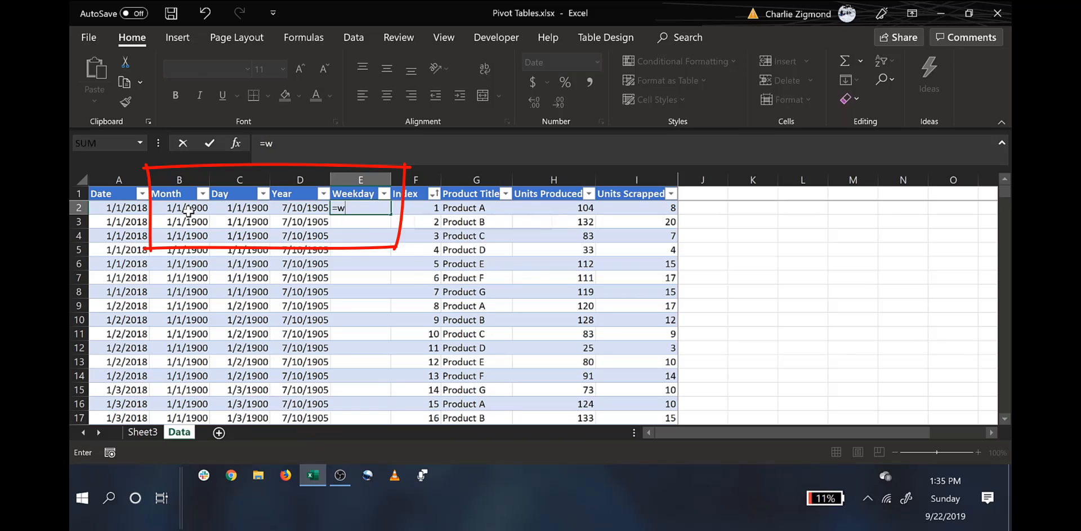
text(eekday()
key(Left)
key(Left)
key(Left)
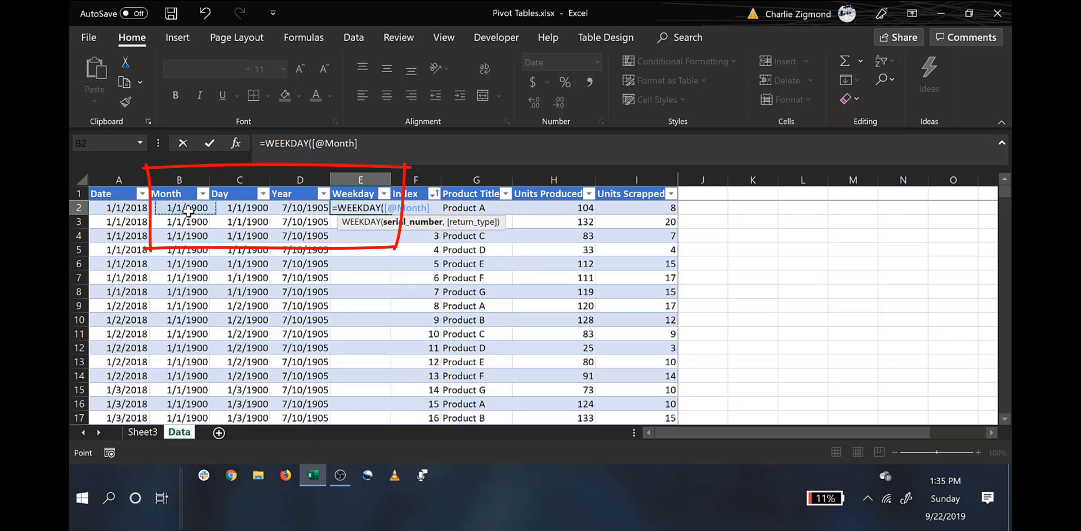
key(Return)
Step: Apply the General number format to all values in the Month, Day, Year and Weekday columns
click(188, 212)
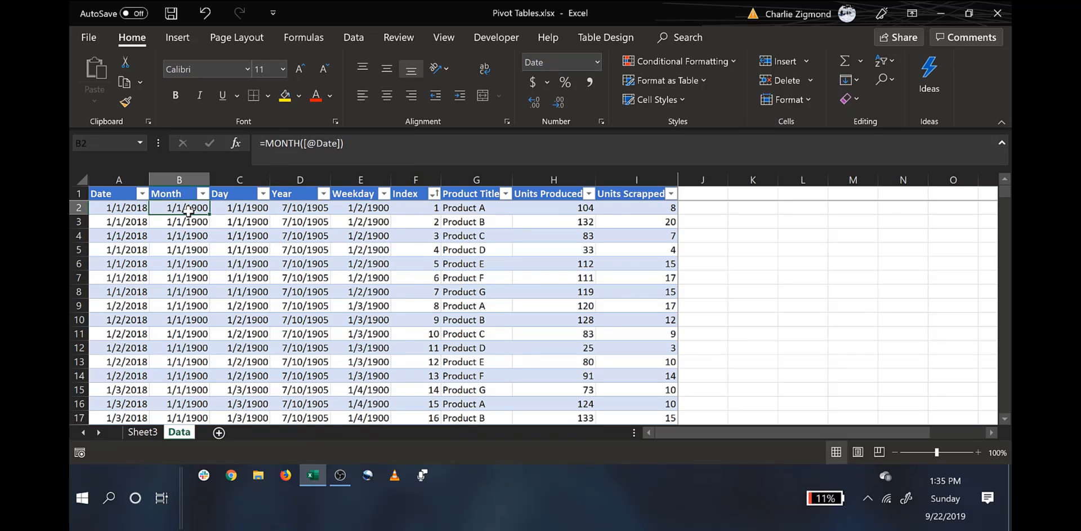
key(ctrl+shift+Down)
key(ctrl+shift+Right)
key(shift+Left)
key(shift+Left)
key(shift+Left)
key(shift+Left)
key(shift+Left)
key(shift+Right)
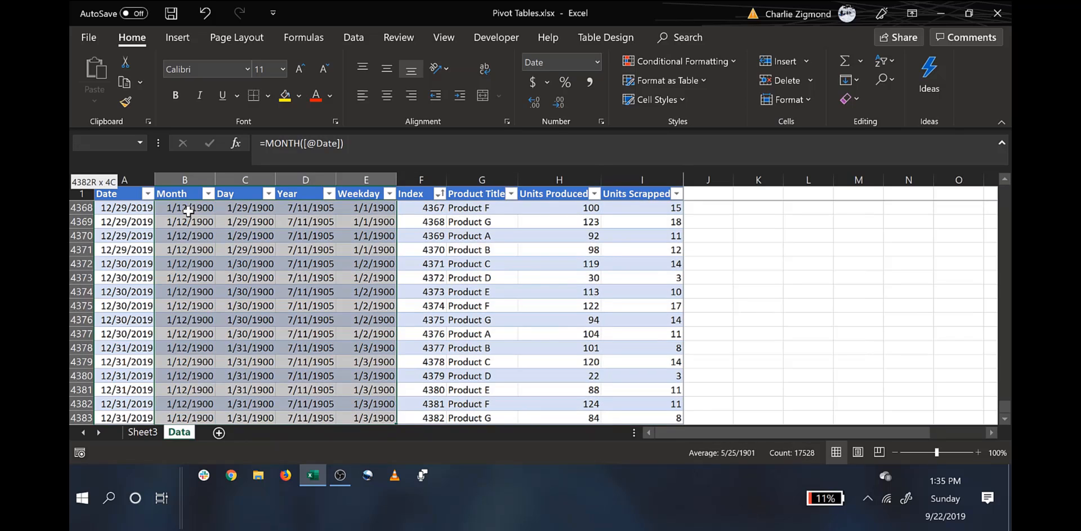
key(ctrl+shift+1)
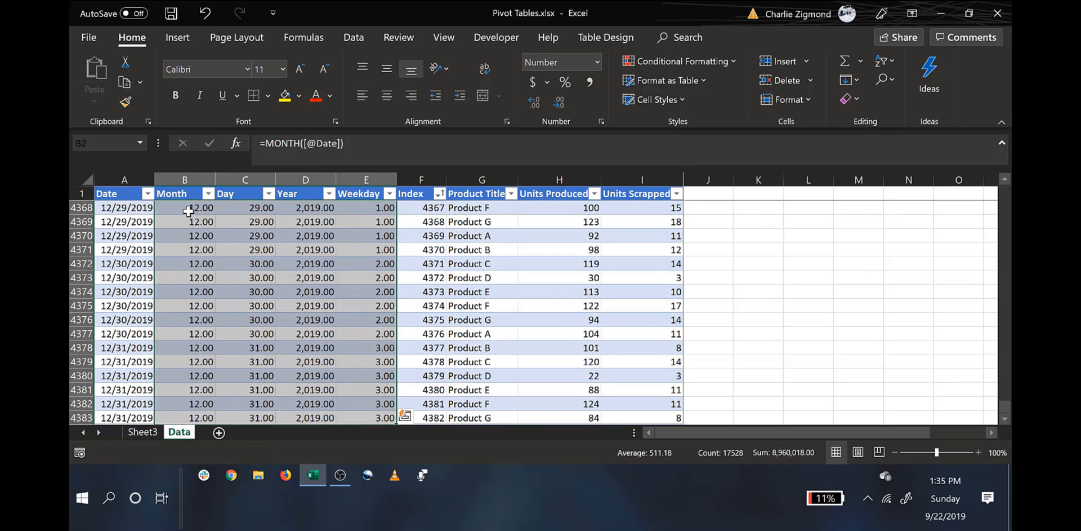
key(ctrl+q)
key(Escape)
key(ctrl+shift+asciitilde)
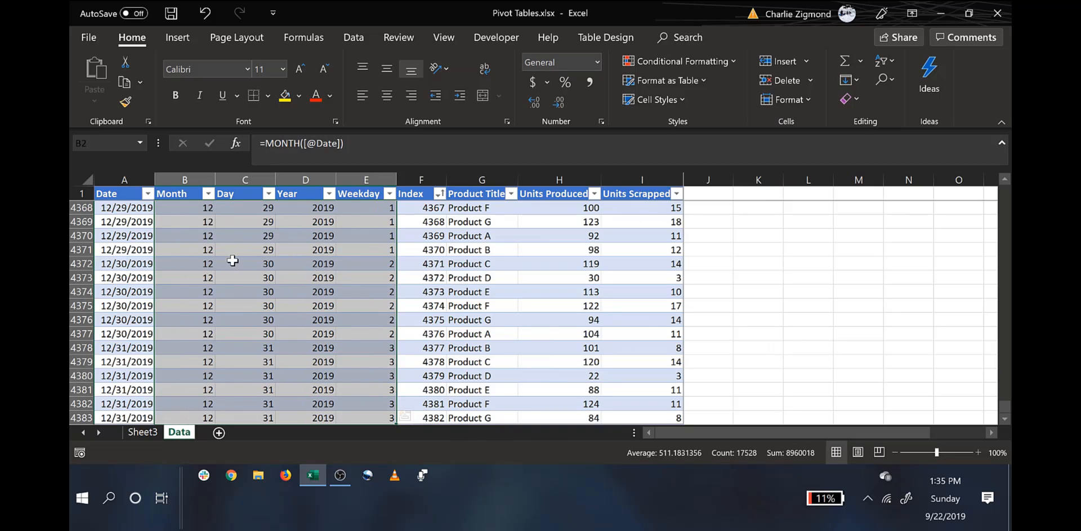
click(192, 275)
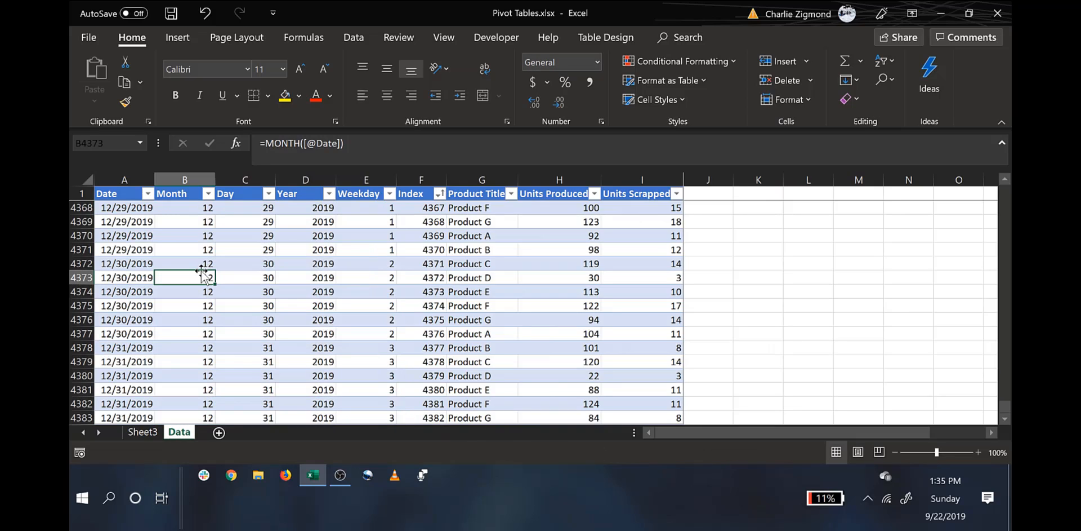
Step: Rename Sheet3 as Pivot Table
click(145, 431)
double_click(154, 434)
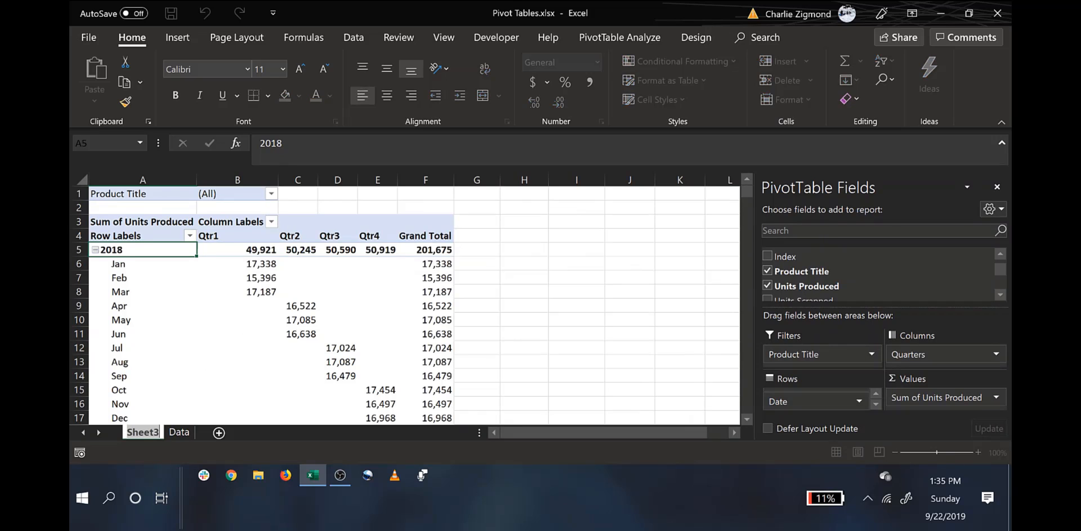
text(Pivot Table)
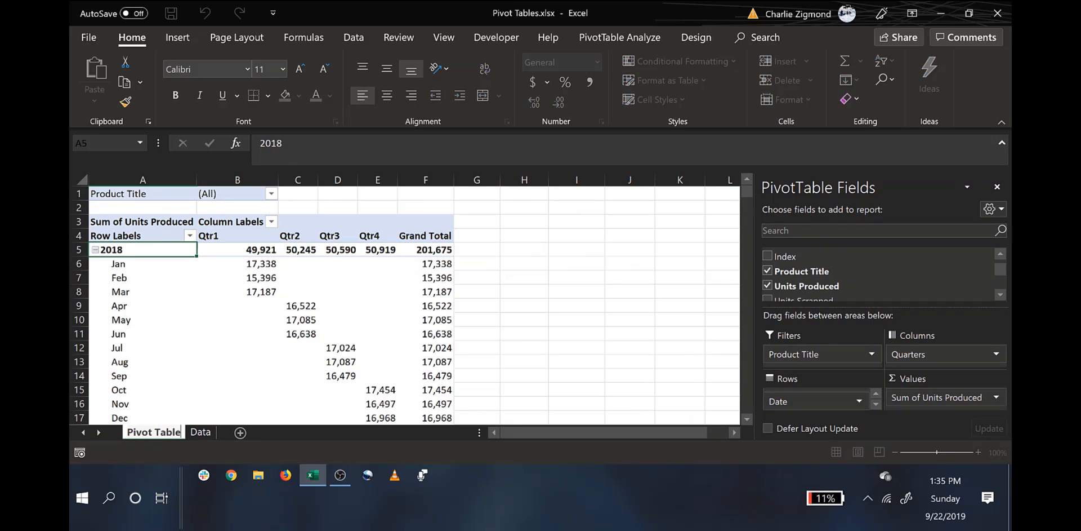
key(Return)
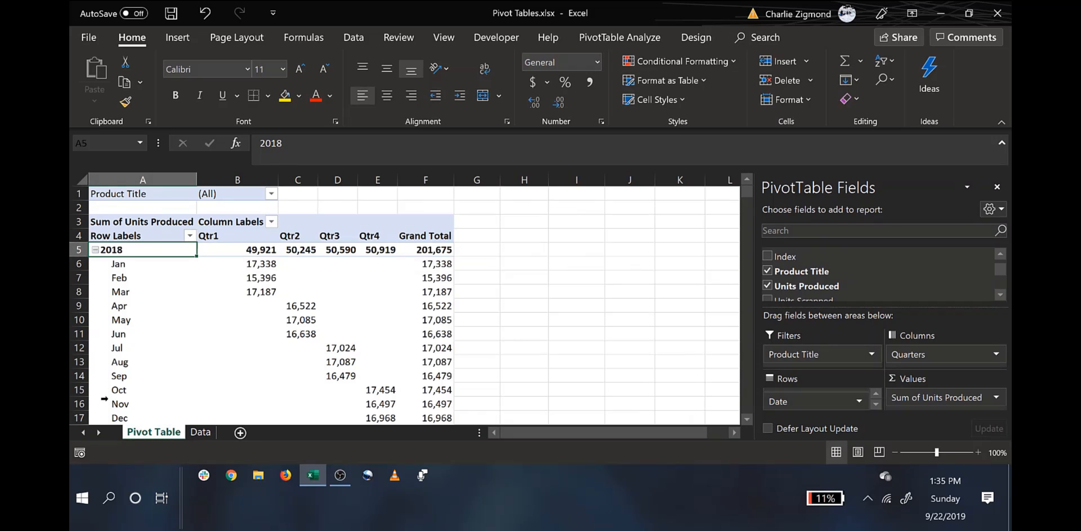
Step: Refresh the PivotTable so its field list includes the new date-part columns
right_click(151, 292)
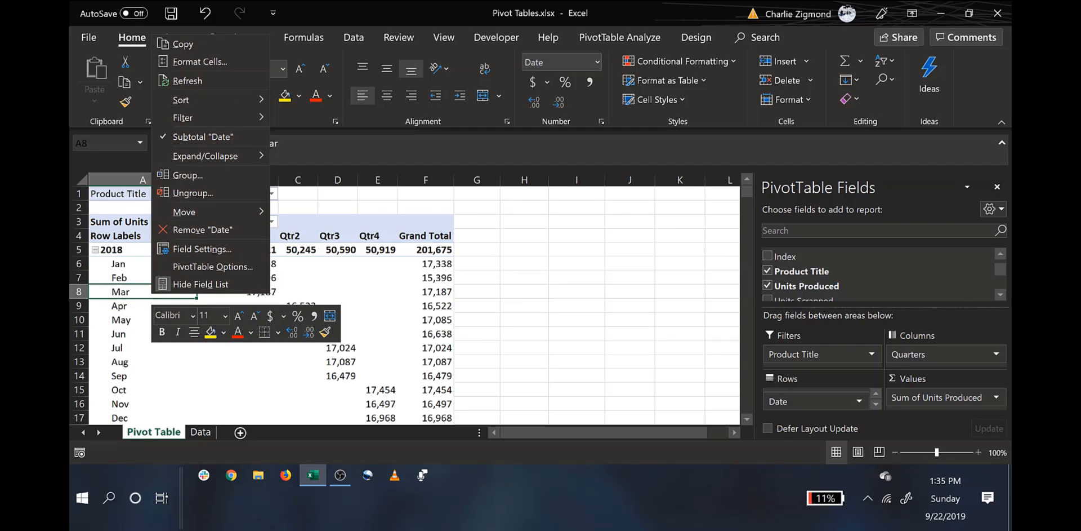
click(998, 266)
drag(1003, 268, 1002, 261)
right_click(293, 357)
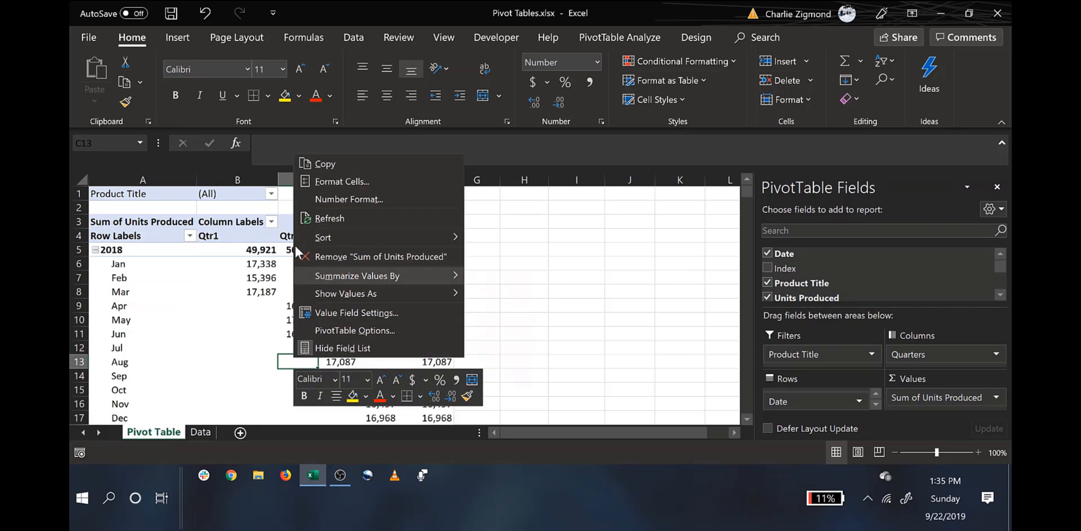
click(333, 222)
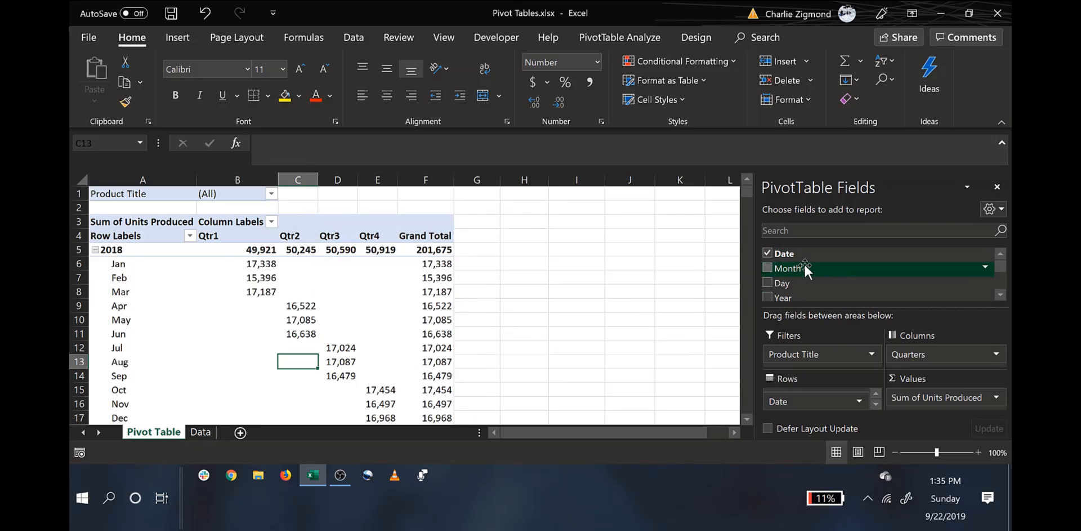
Step: Remove the Date, Quarters and Years fields from the PivotTable layout
key(ctrl)
key(ctrl)
key(ctrl)
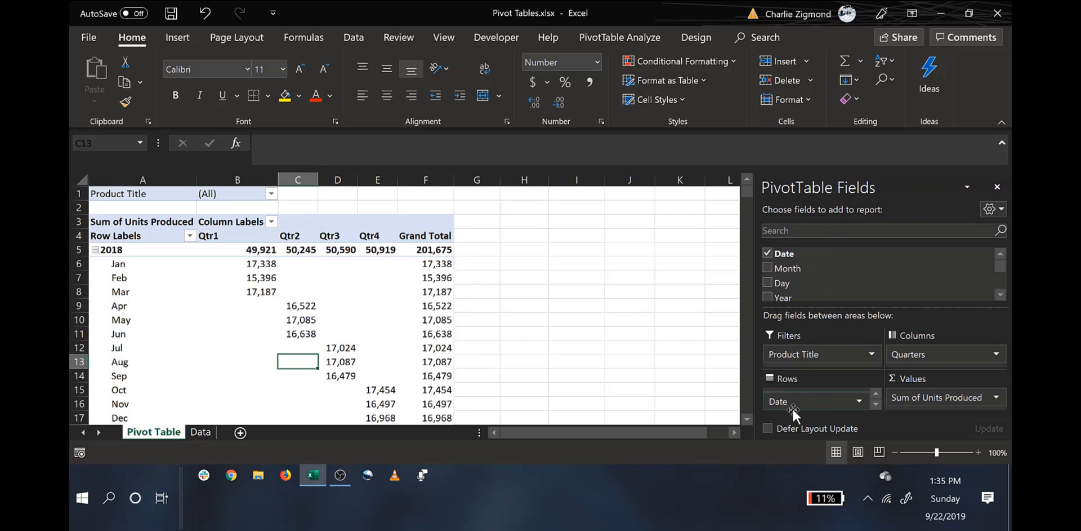
drag(789, 404, 773, 324)
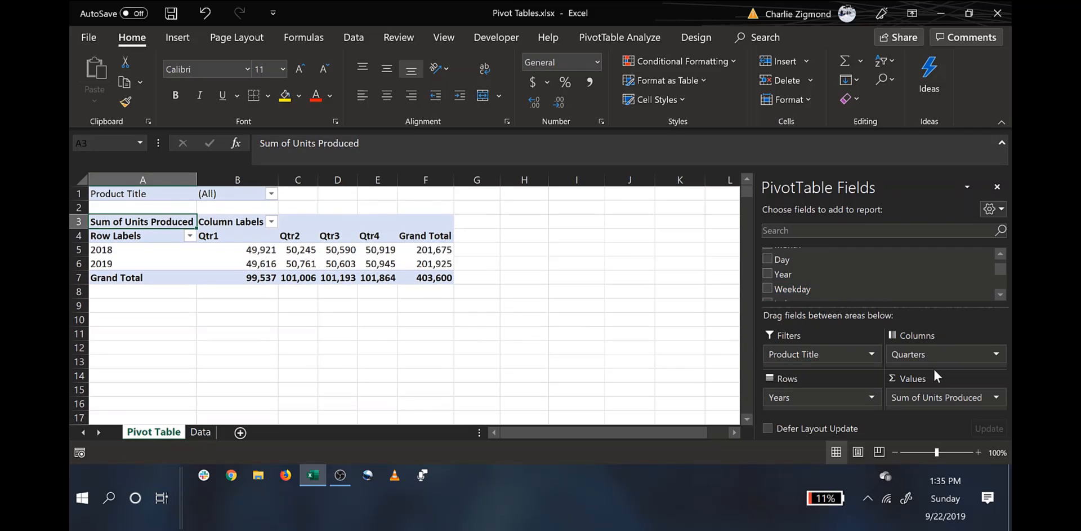
drag(931, 351, 860, 253)
drag(930, 349, 854, 270)
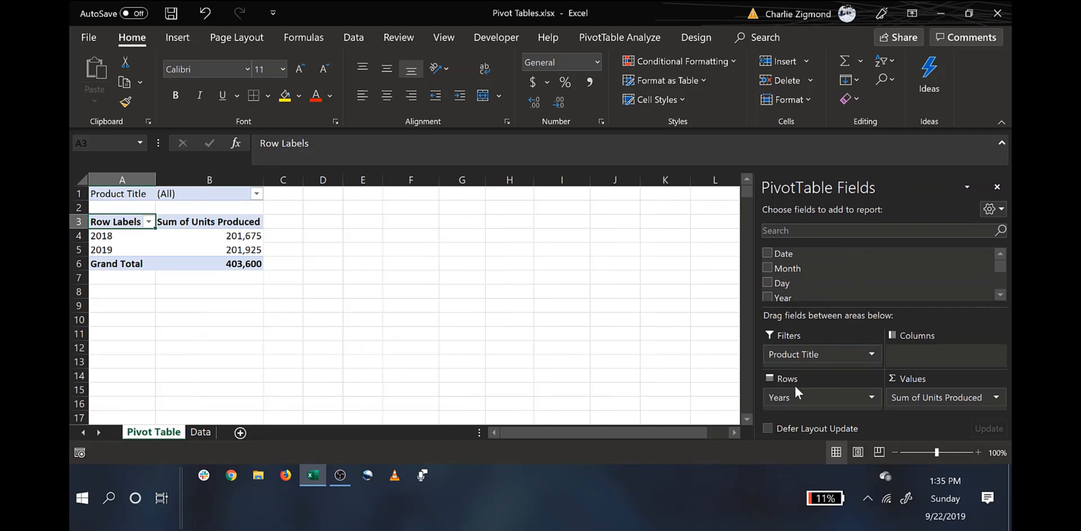
drag(796, 389, 809, 277)
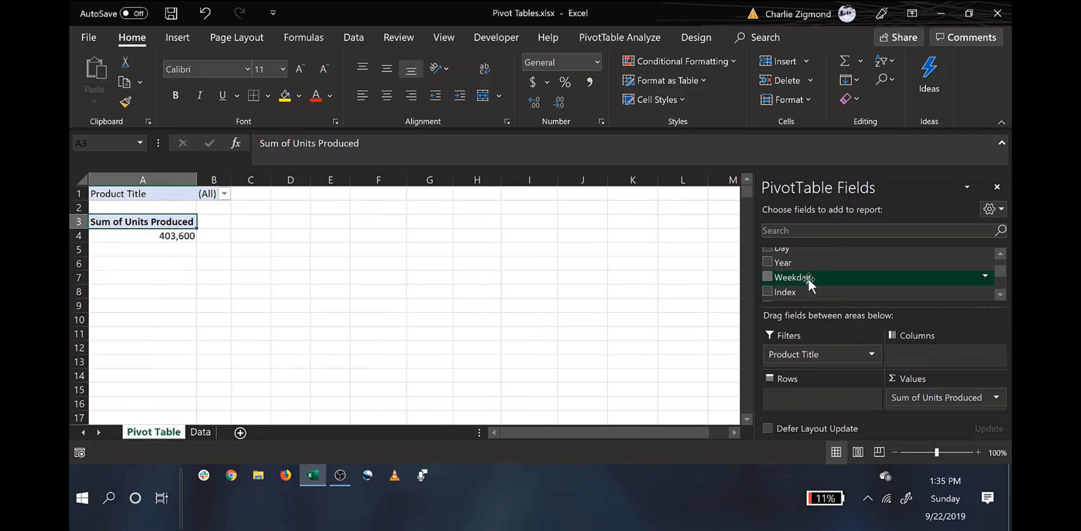
Step: Place Weekday in the PivotTable columns and move Product Title from the filters to the rows
scroll(808, 277, up, 1)
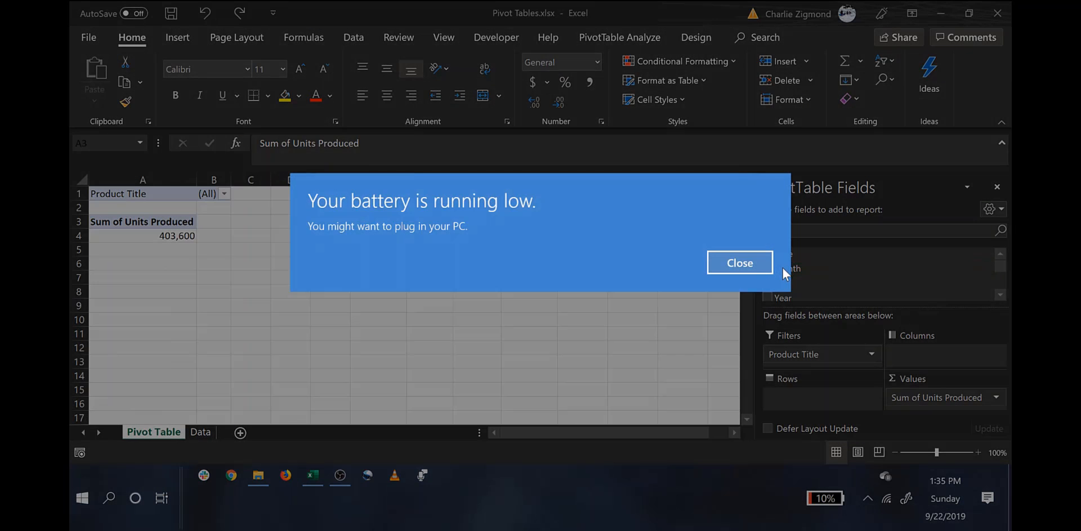
click(753, 262)
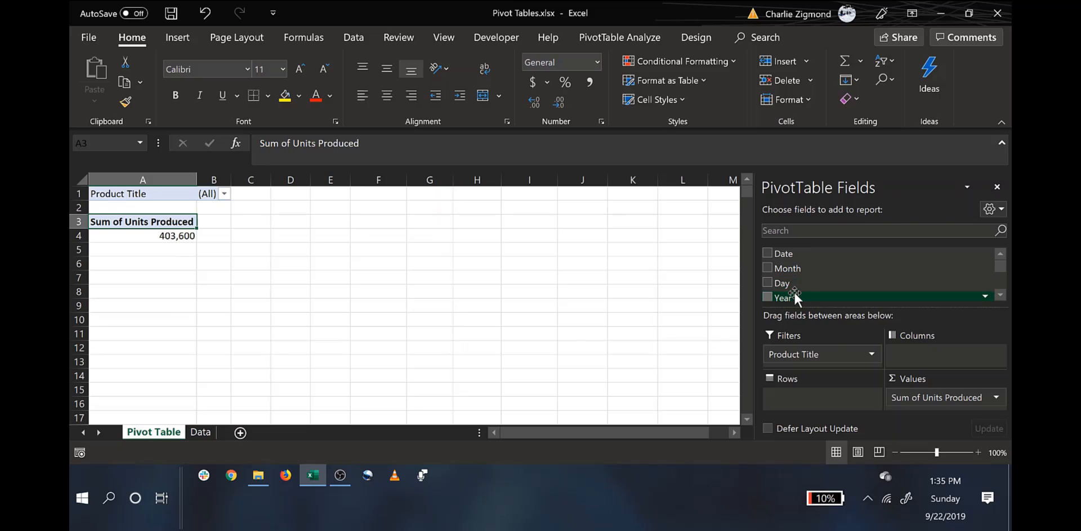
drag(795, 290, 936, 359)
scroll(869, 286, down, 1)
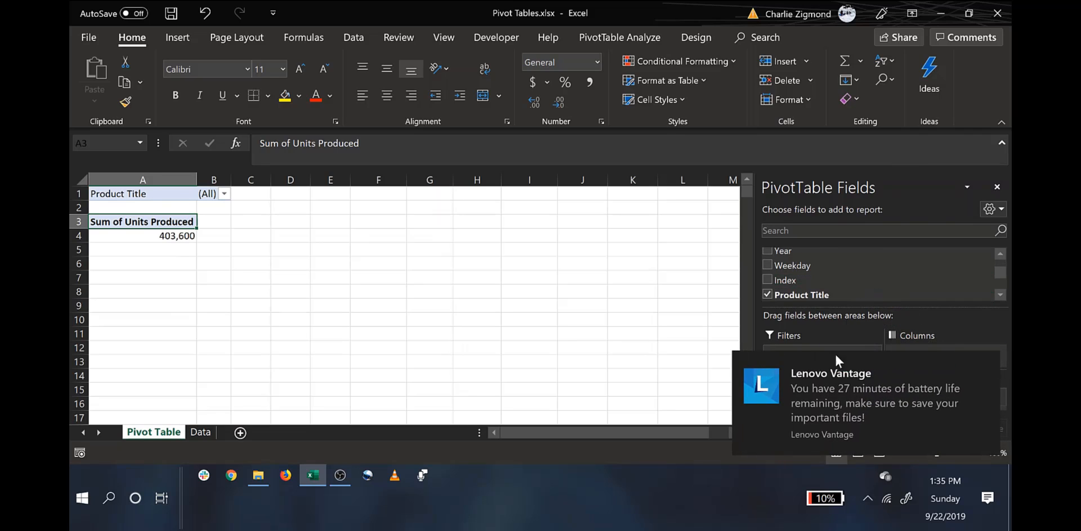
drag(836, 360, 976, 396)
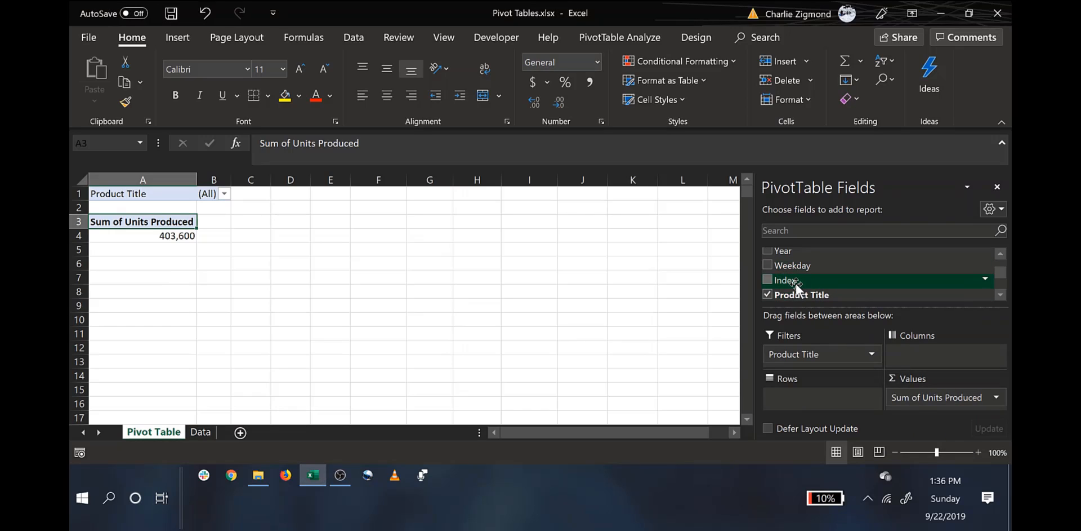
mouse_move(803, 292)
mouse_down()
mouse_move(810, 366)
mouse_move(820, 290)
mouse_up()
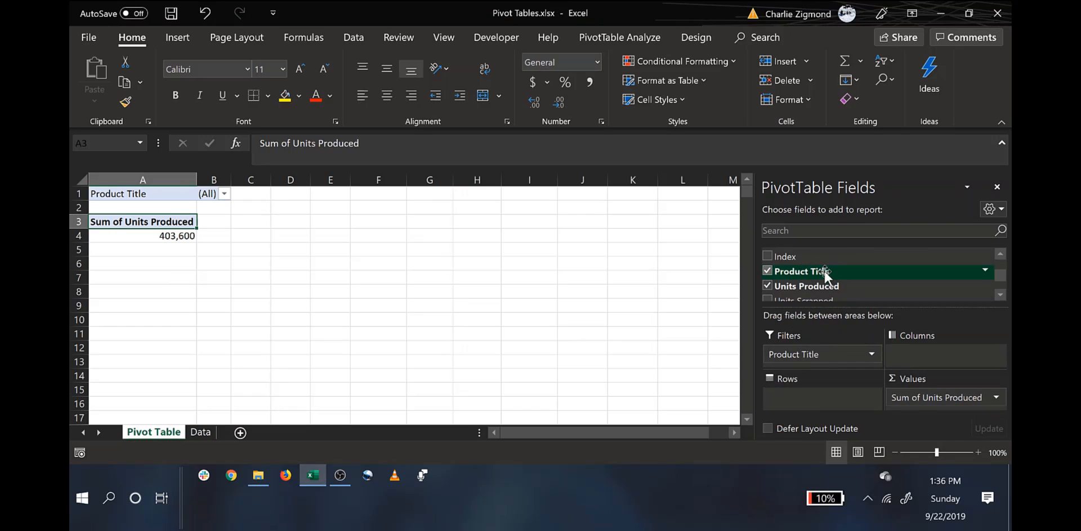
drag(811, 372, 809, 397)
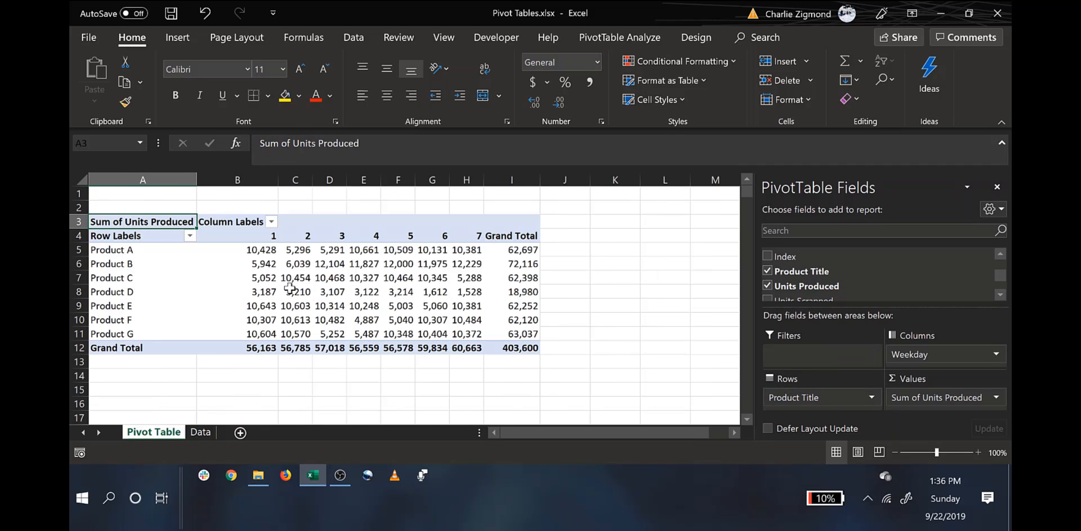
Step: Apply a green-yellow-red color scale to the product-by-weekday values B5:H11, excluding the grand totals
click(251, 249)
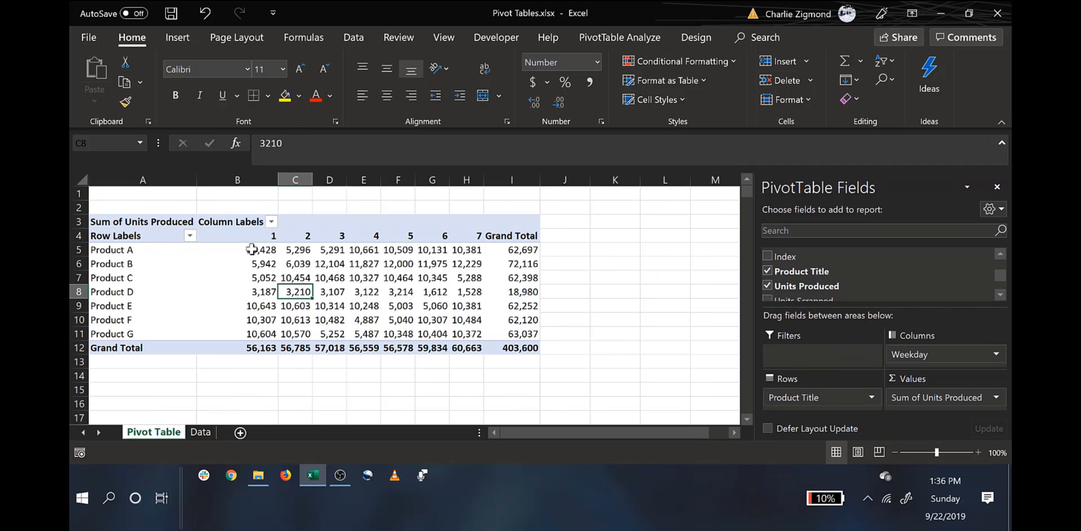
key(ctrl+shift+Down)
key(ctrl+shift+Right)
key(shift+Left)
key(shift+Up)
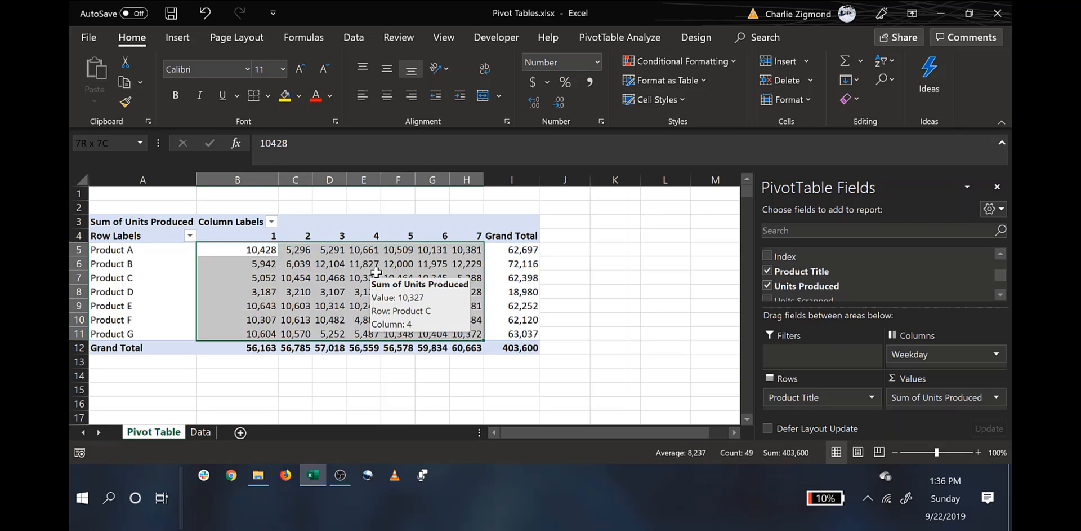
key(alt)
key(h)
key(l)
key(s)
key(Return)
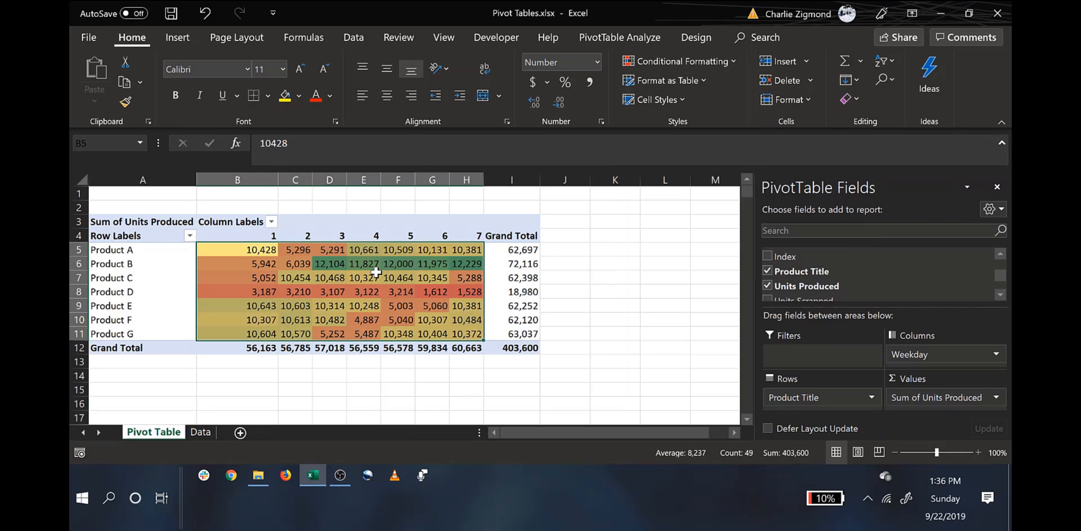
key(Down)
key(Right)
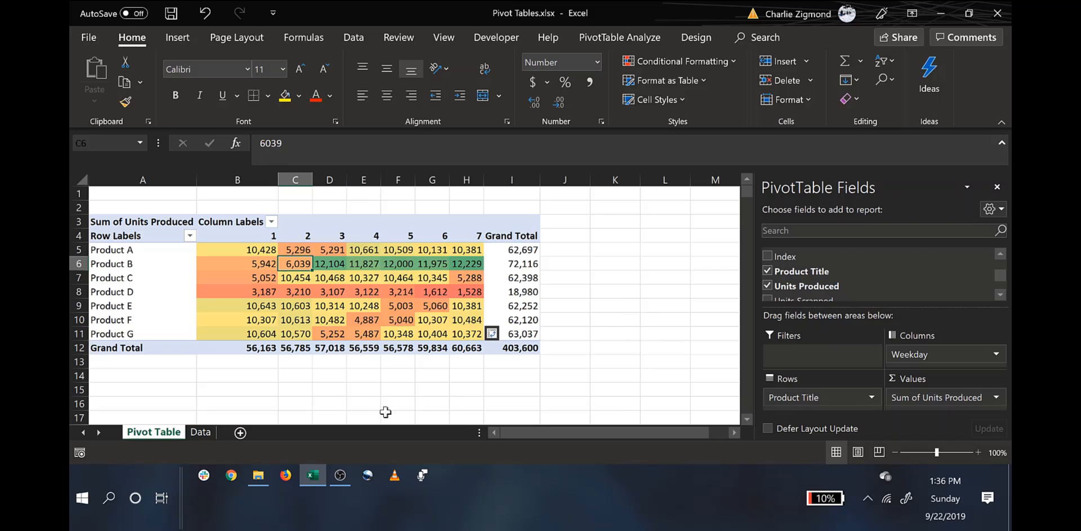
key(Up)
key(Right)
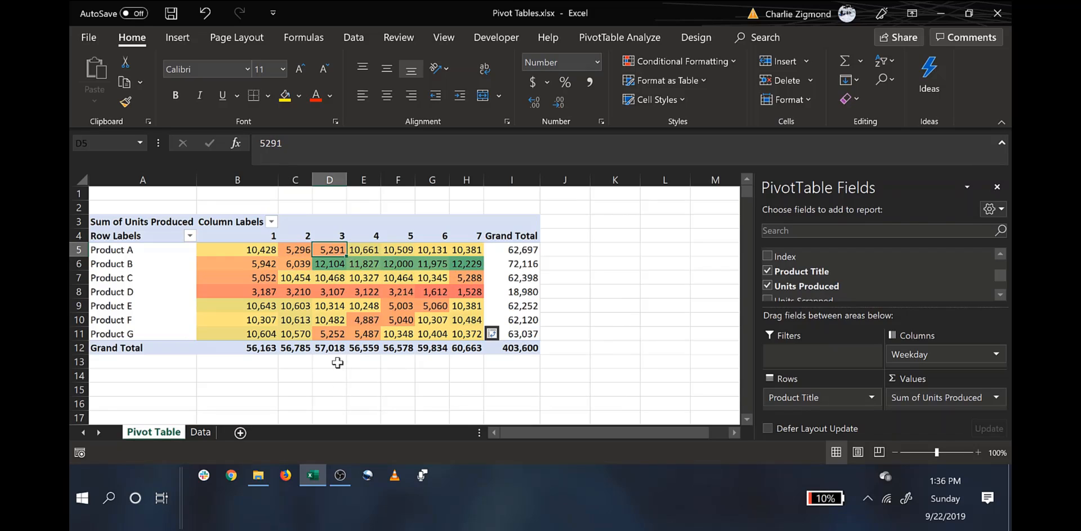
key(Down)
key(Right)
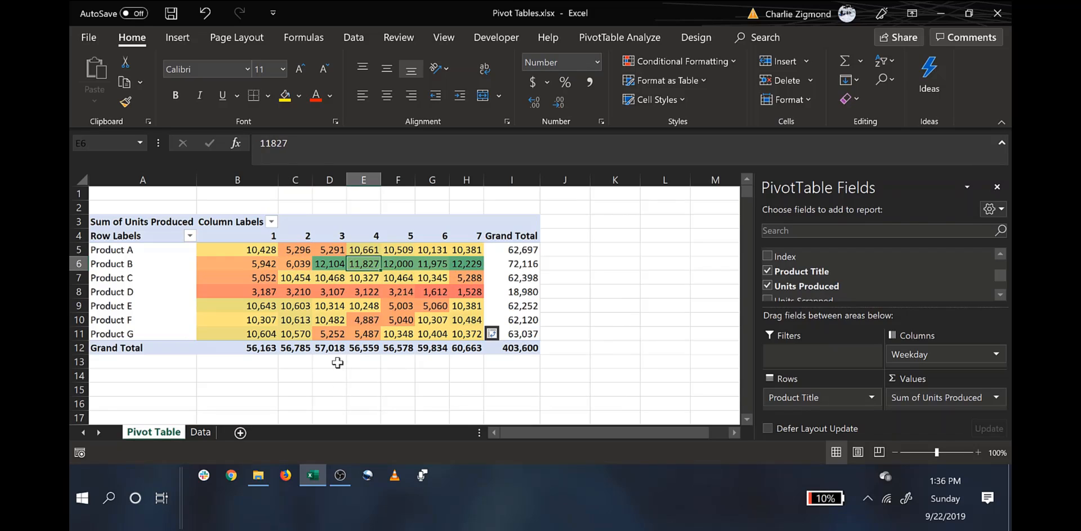
key(Right)
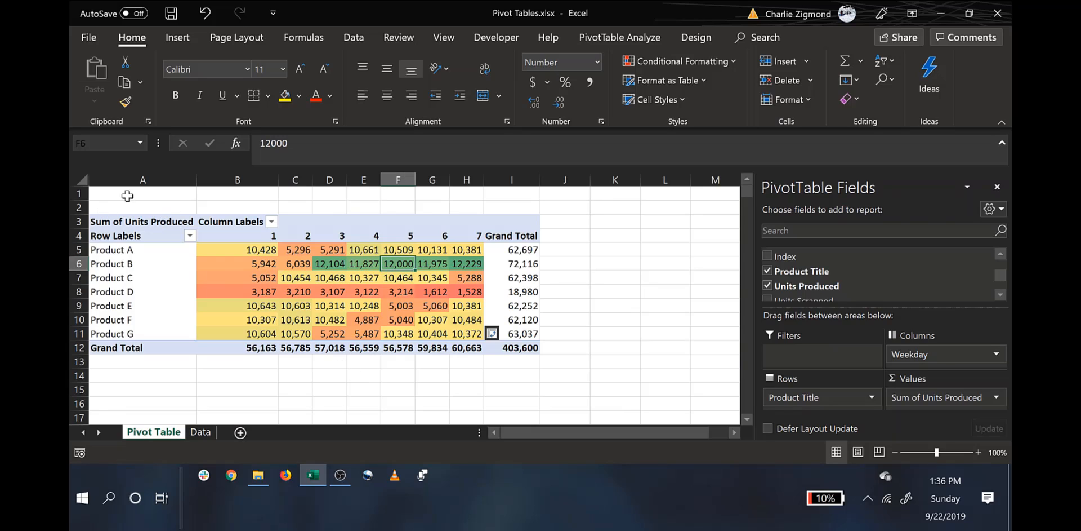
Step: Center all worksheet cells horizontally and vertically with wrapped text, and narrow all columns to one uniform width
click(81, 179)
click(387, 68)
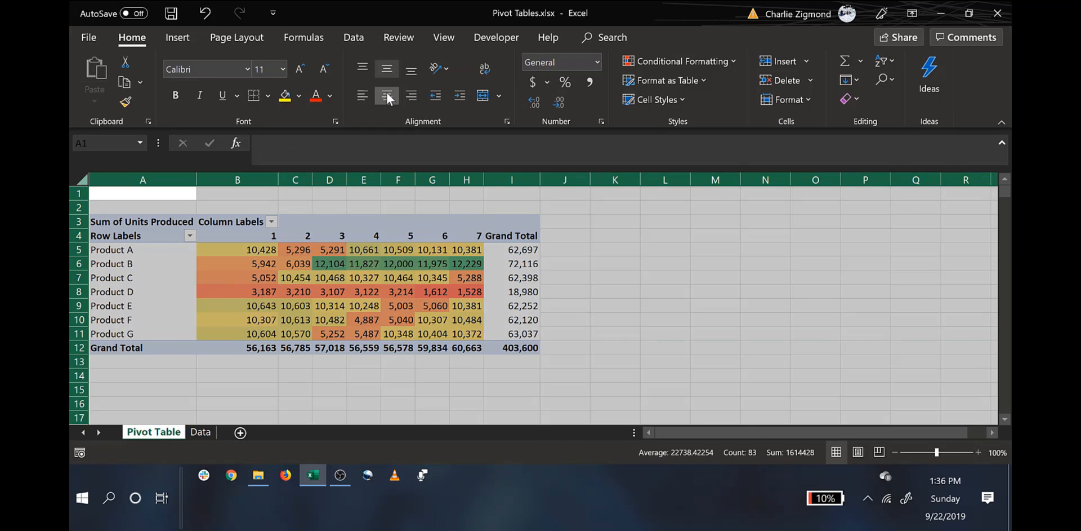
click(386, 95)
click(485, 69)
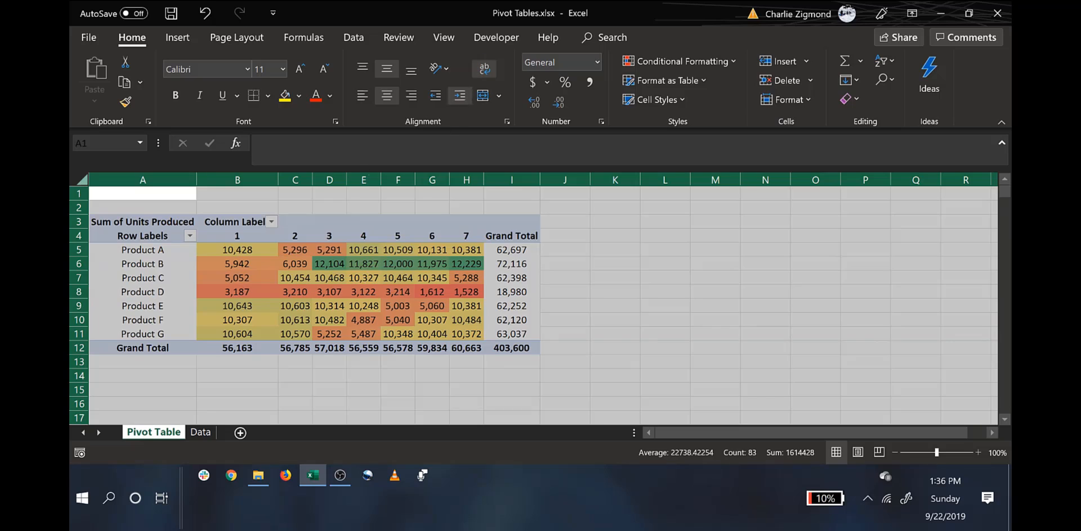
drag(278, 179, 192, 177)
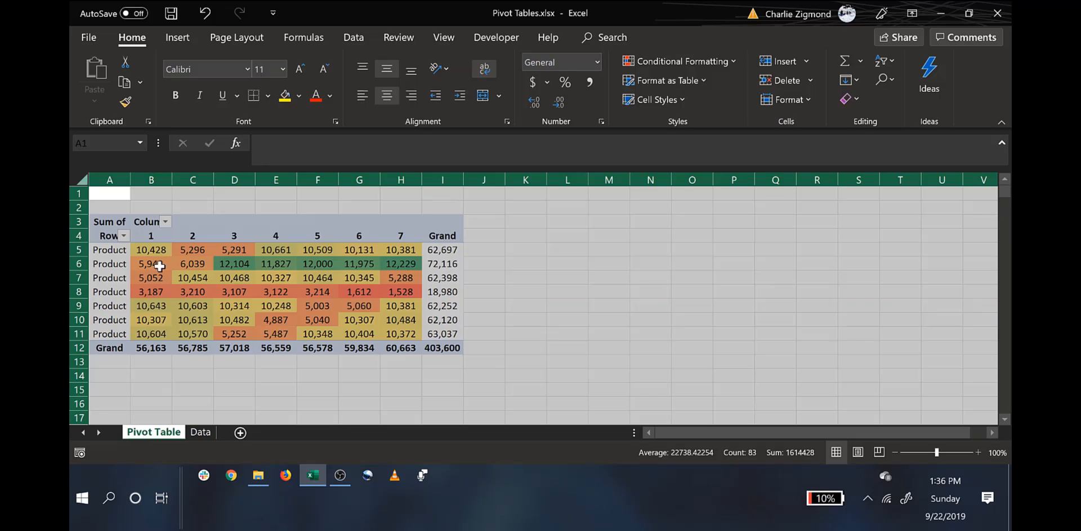
click(148, 251)
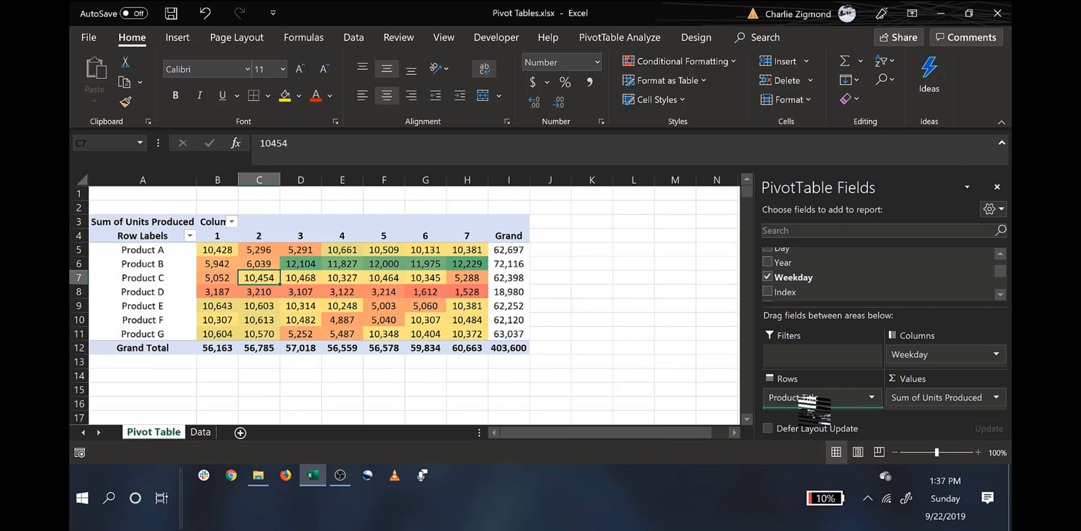
Step: Add Year to the PivotTable rows nested beneath Product Title, and collapse the entire Product Title field
drag(811, 399, 806, 391)
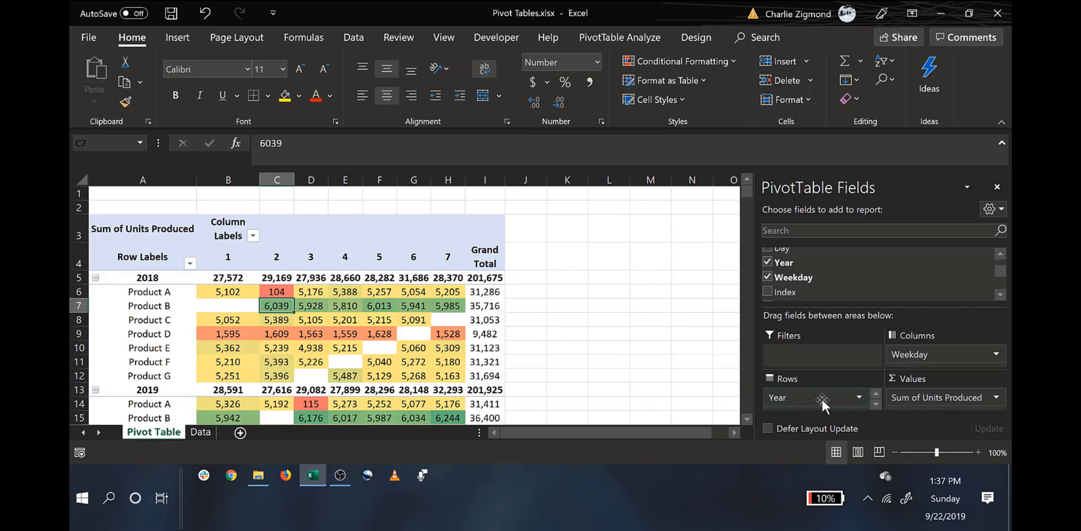
drag(819, 406, 815, 393)
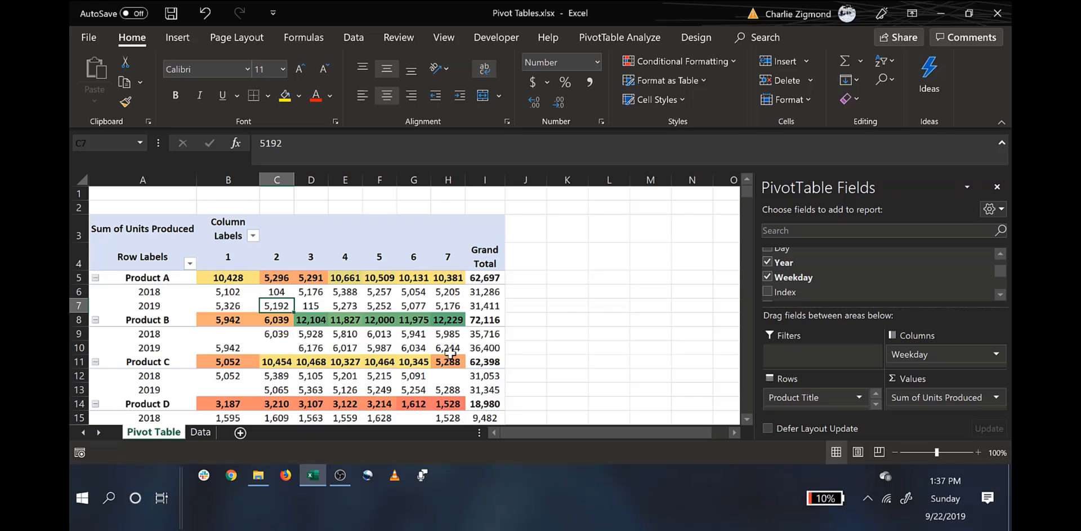
click(136, 281)
right_click(137, 281)
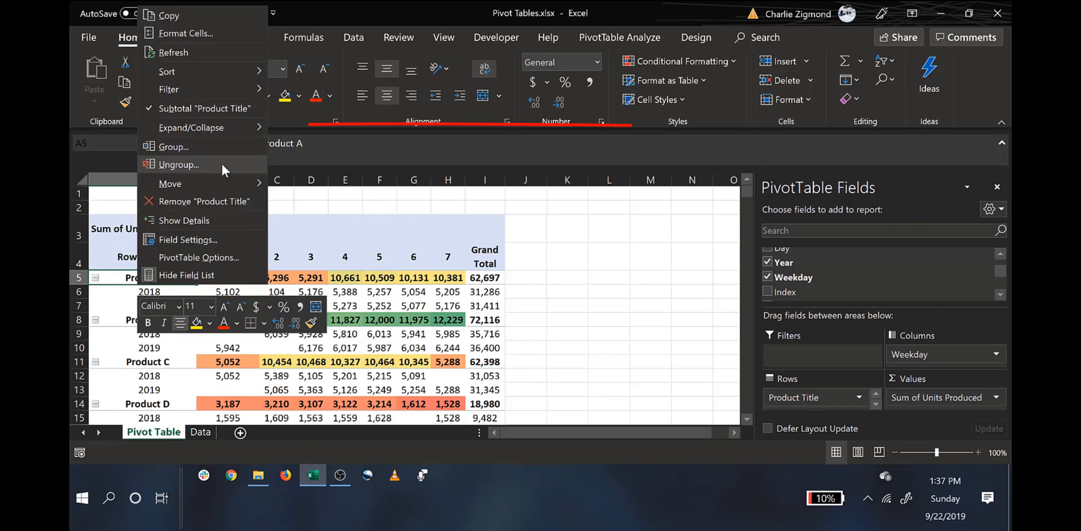
mouse_move(240, 125)
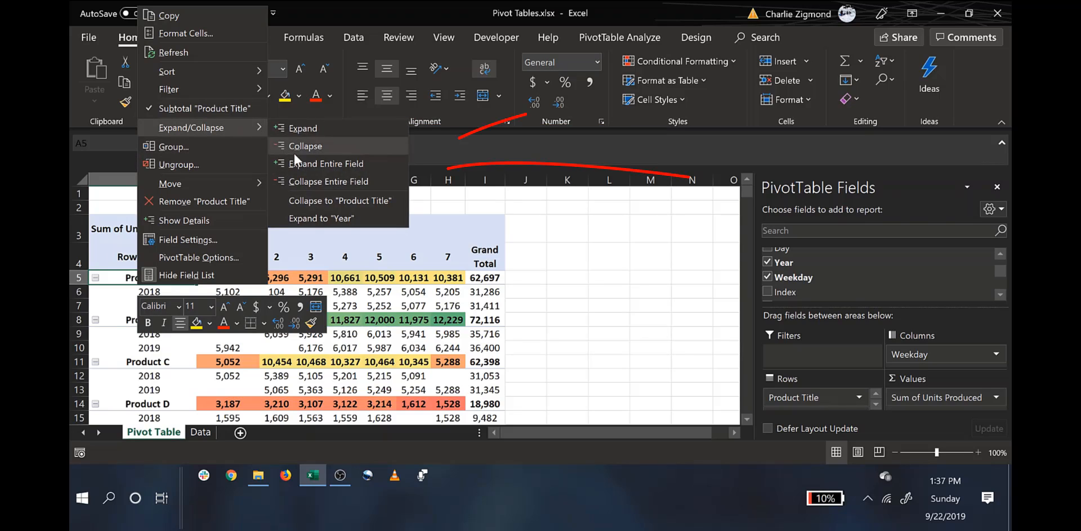
click(303, 181)
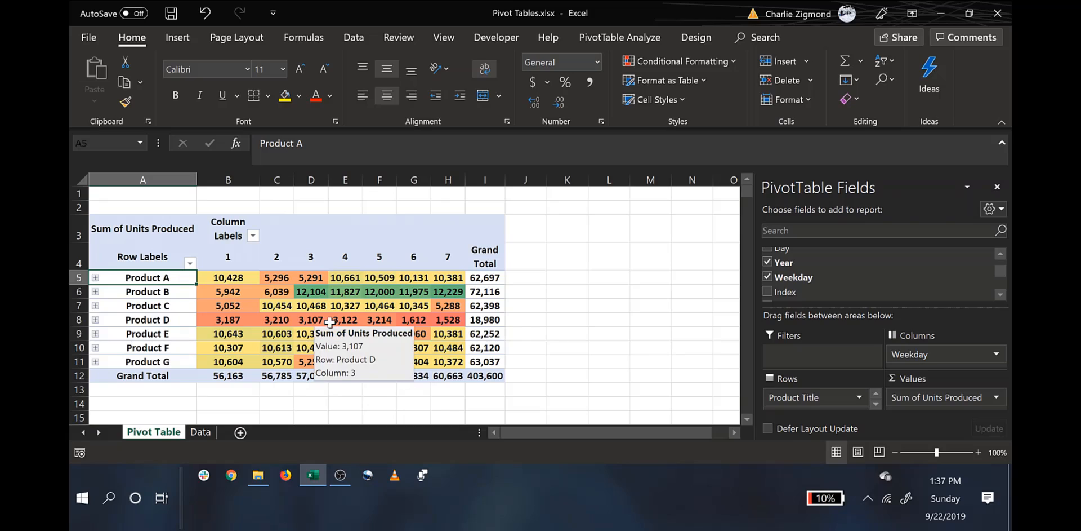
click(327, 297)
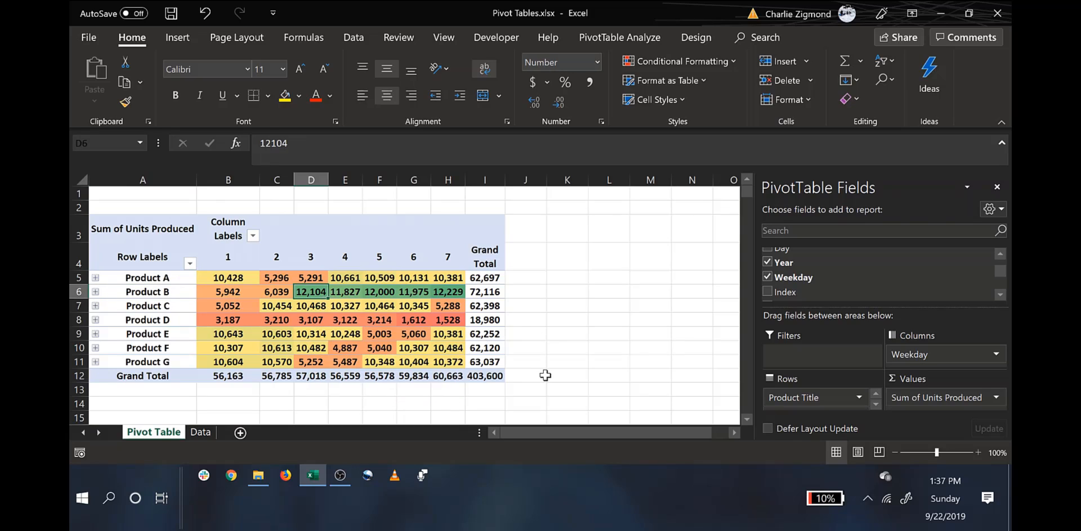
Step: Add the Units Scrapped field to the PivotTable values alongside Units Produced
click(997, 293)
click(997, 293)
click(997, 292)
click(997, 293)
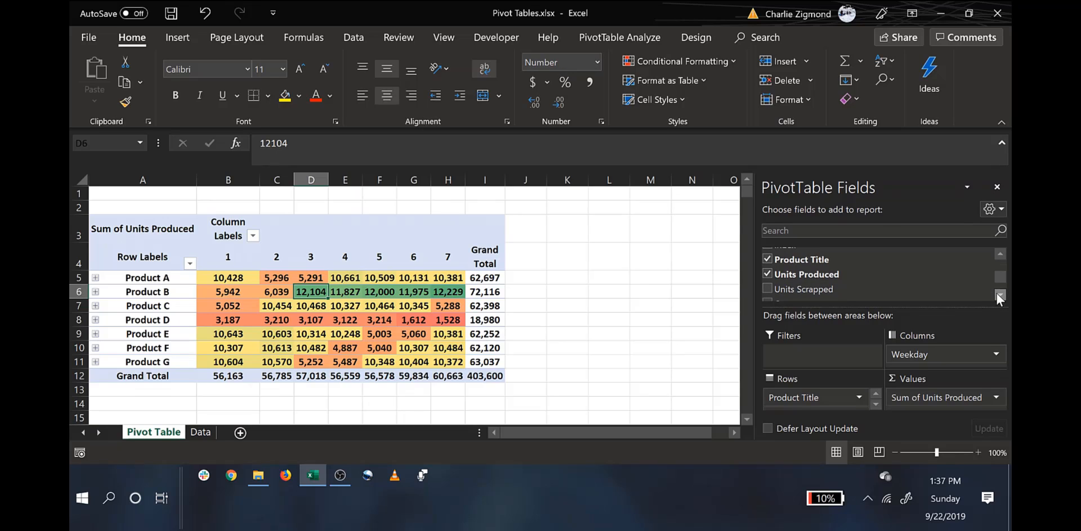
drag(819, 290, 915, 407)
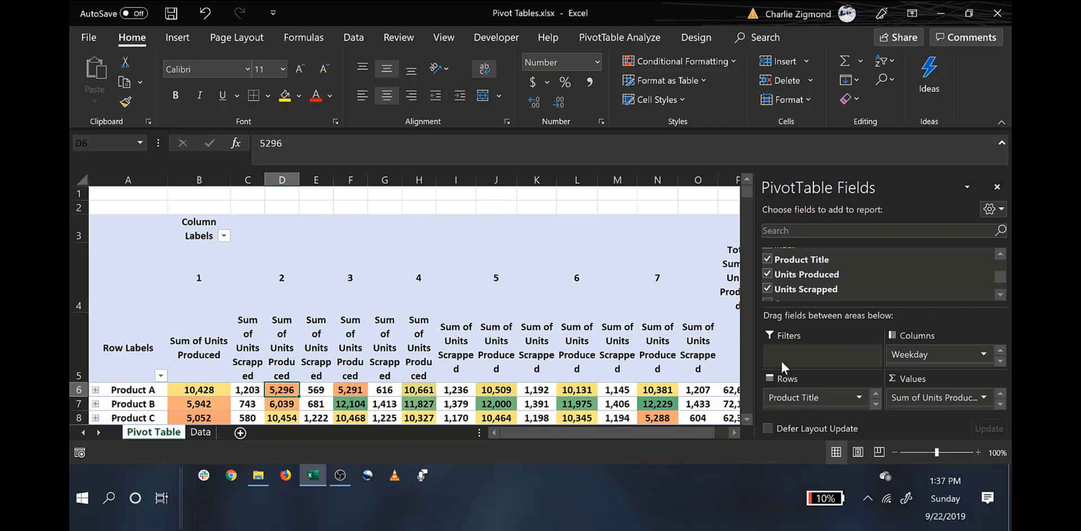
scroll(379, 321, down, 1)
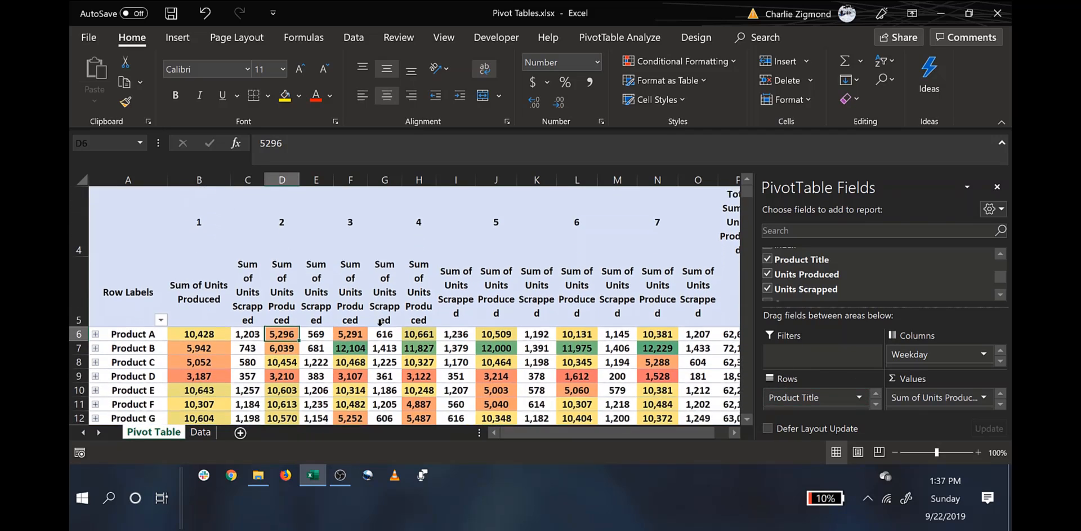
scroll(806, 399, down, 1)
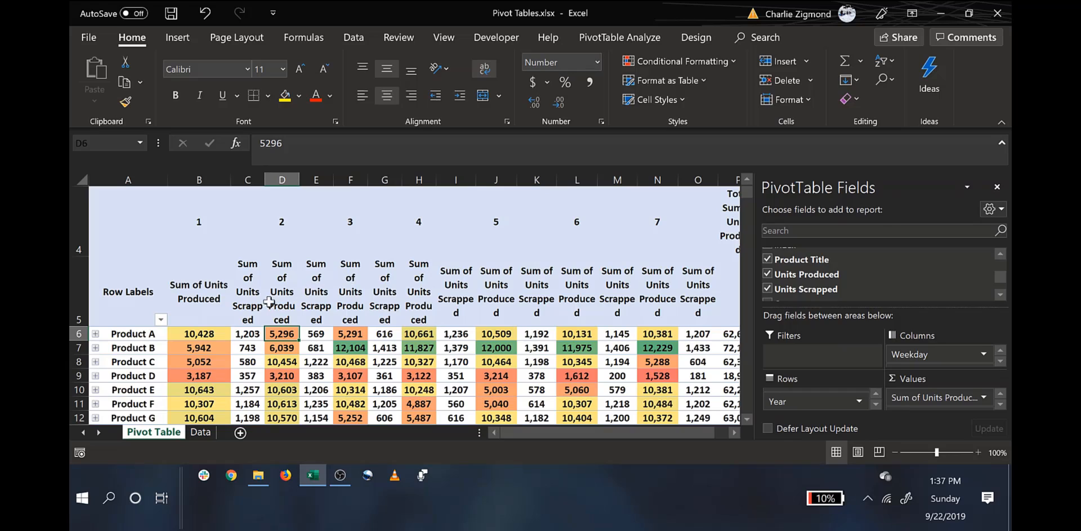
Step: Widen all worksheet columns uniformly so the value headers wrap onto two lines without splitting words
click(78, 180)
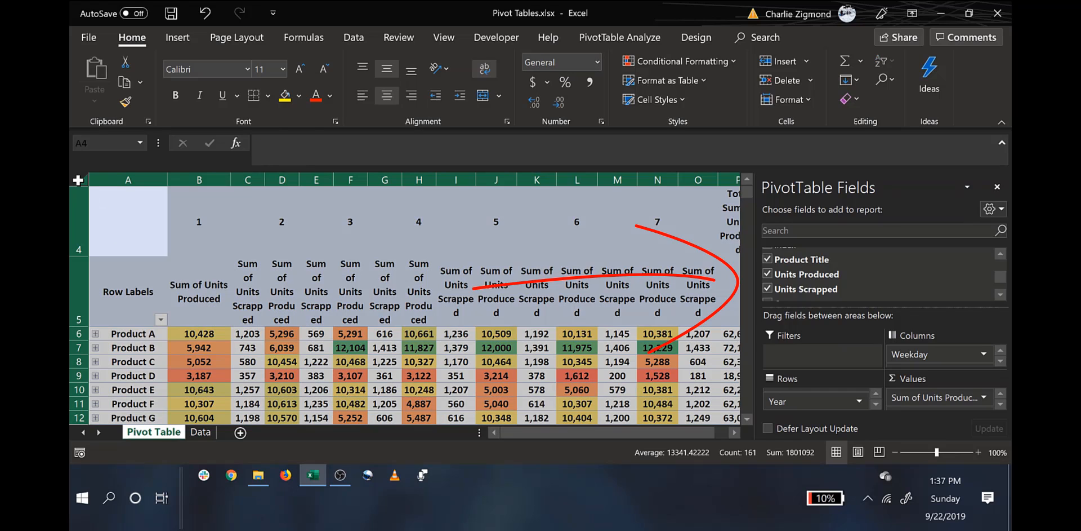
double_click(234, 182)
drag(239, 178, 243, 179)
click(265, 312)
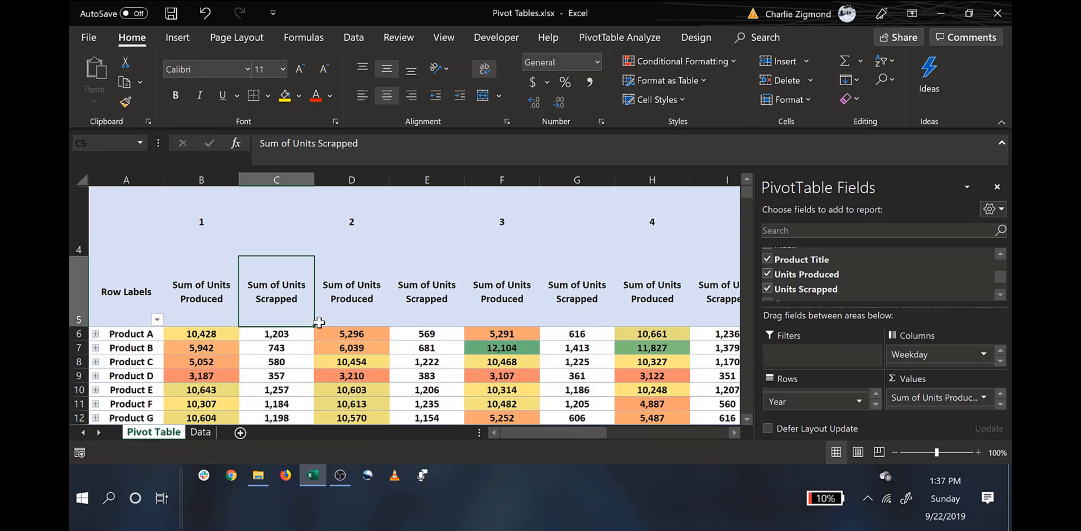
key(Down)
key(Down)
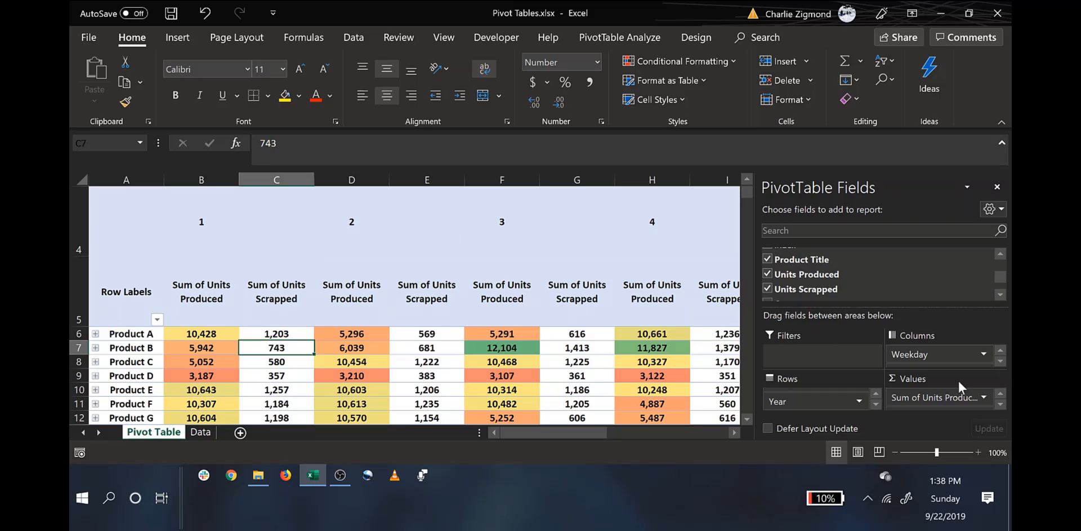
Step: Remove the Weekday field from the PivotTable columns
drag(929, 349, 752, 283)
scroll(230, 302, up, 1)
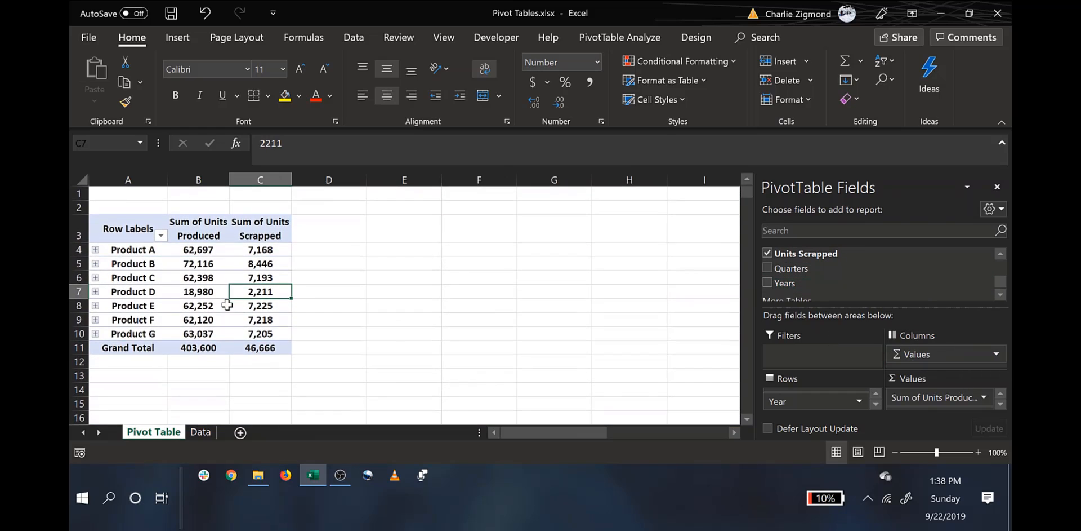
Step: Insert a calculated field named Scrap Rate with the formula ='Units Scrapped'/'Units Produced'
click(191, 263)
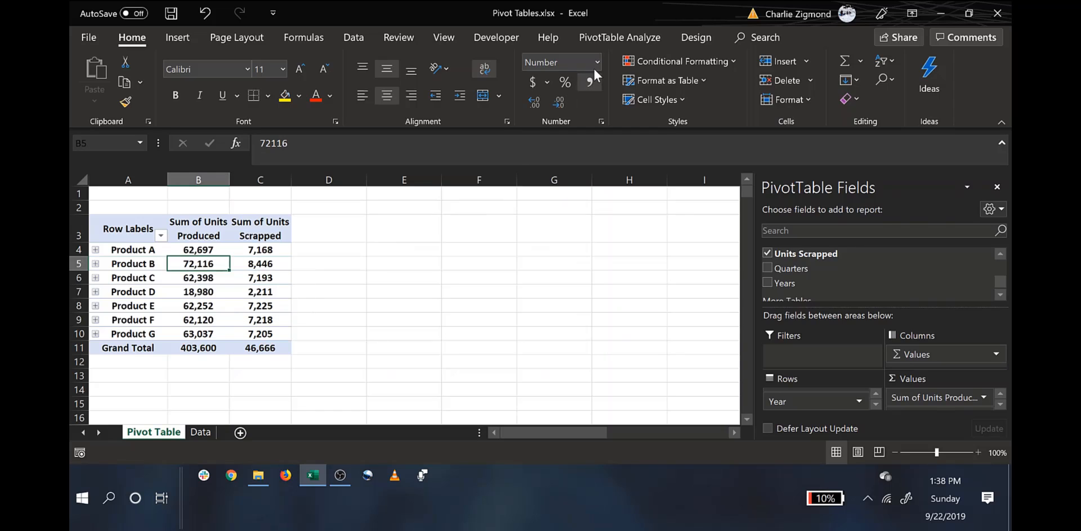
click(625, 35)
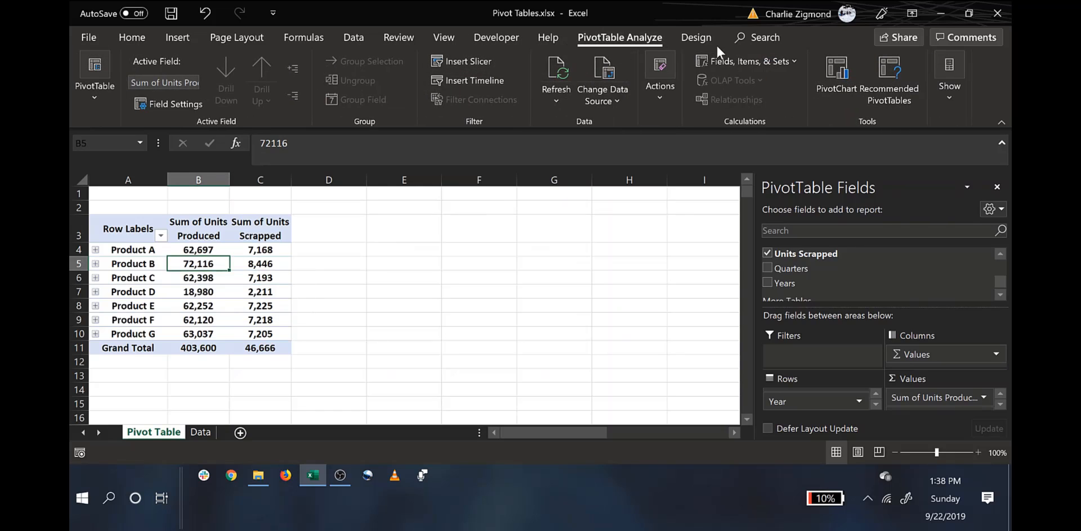
click(769, 58)
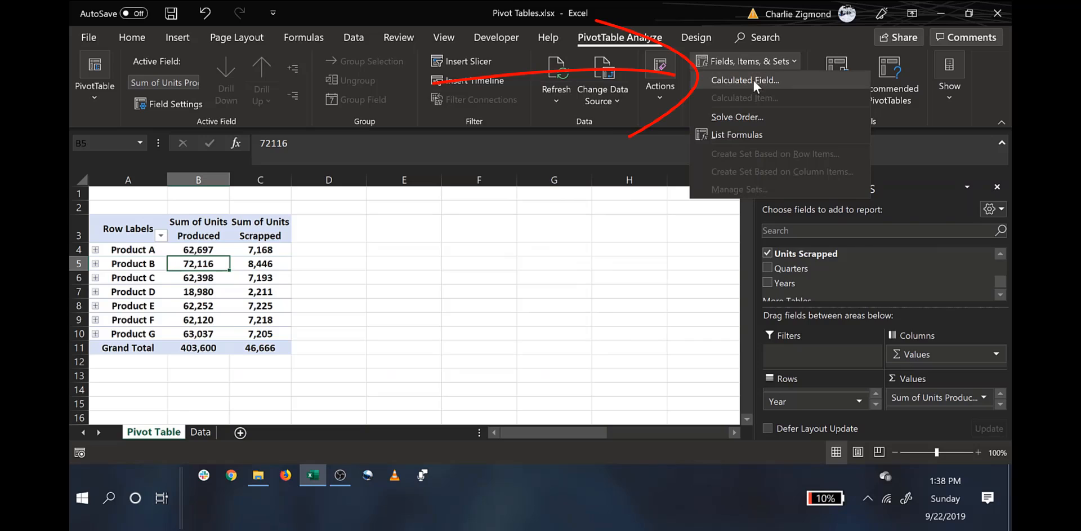
click(752, 80)
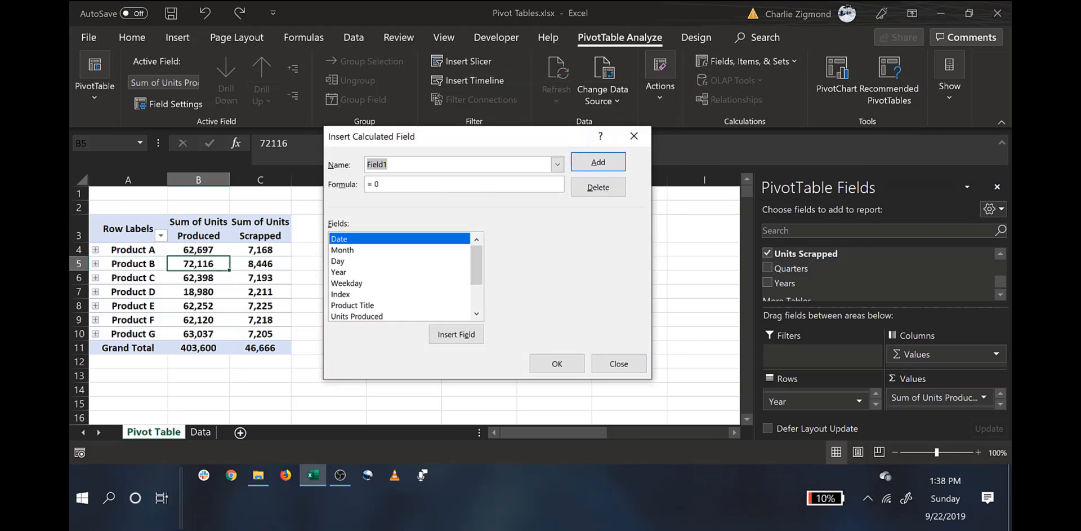
text(Scrap Rate)
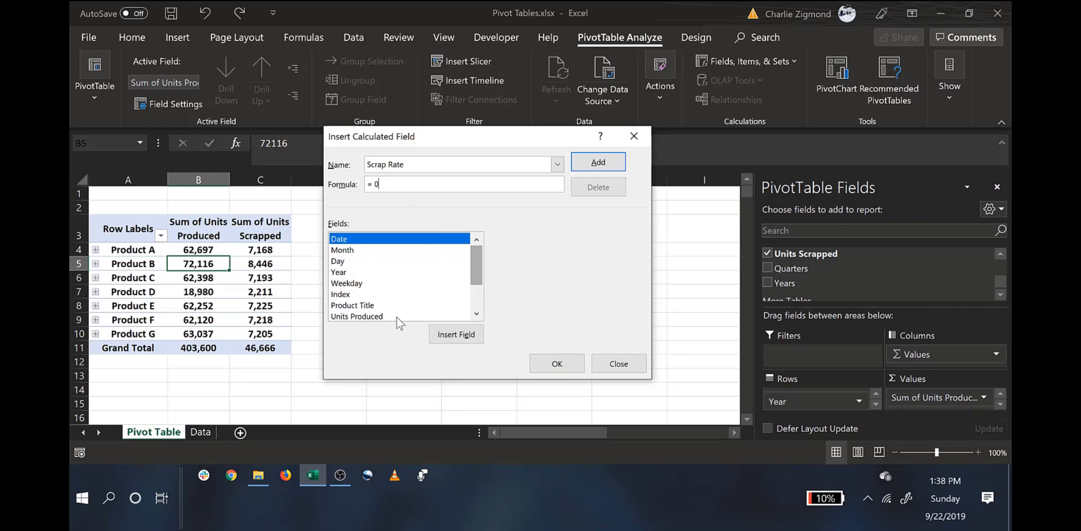
click(370, 320)
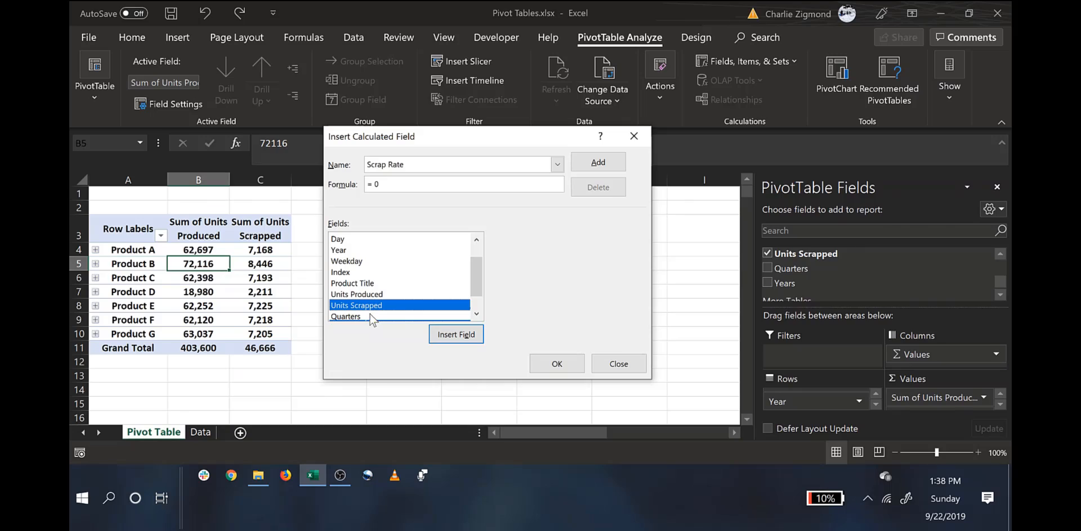
double_click(376, 297)
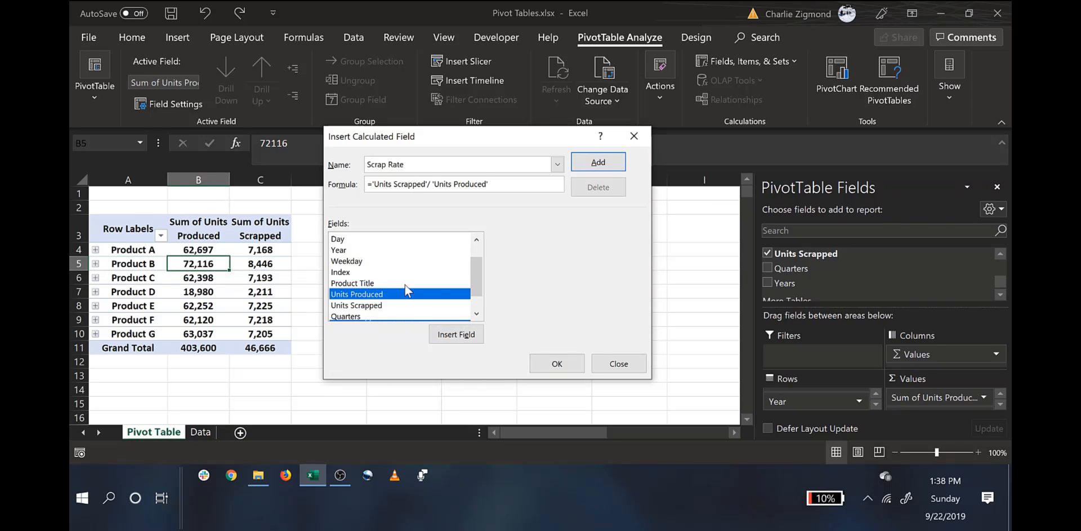
click(557, 363)
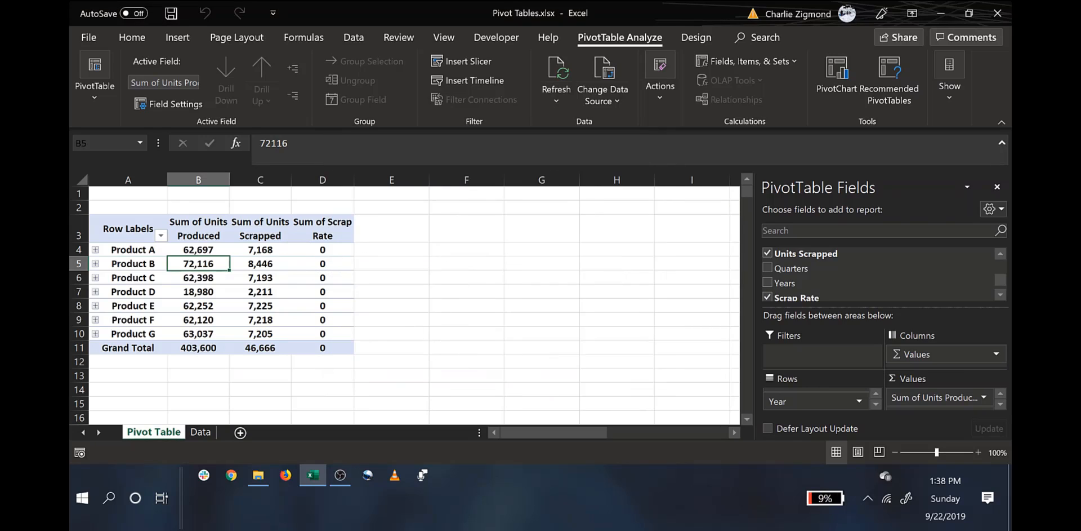
Step: Format the Sum of Scrap Rate value field as Percentage with one decimal place
click(996, 402)
click(995, 402)
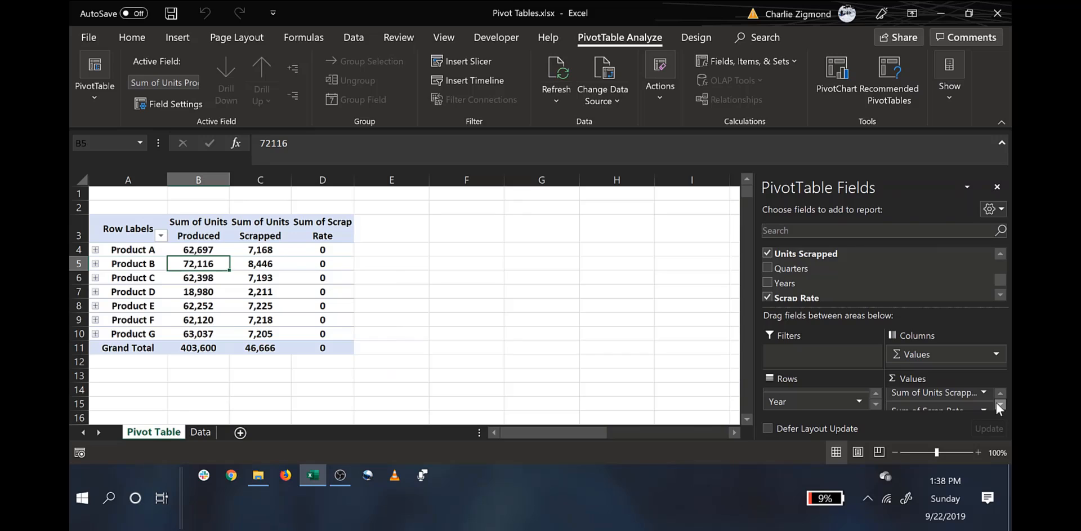
click(995, 402)
click(976, 400)
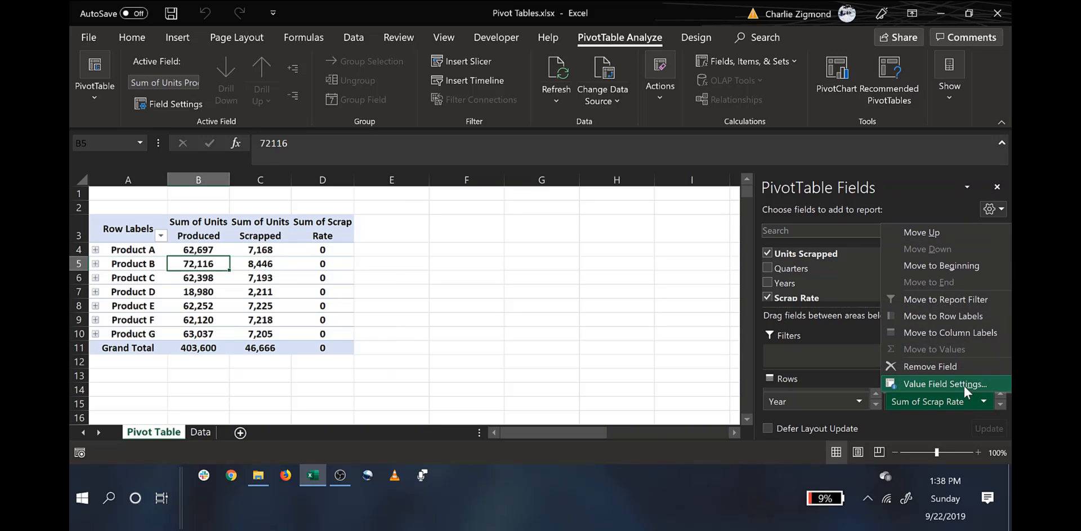
click(964, 384)
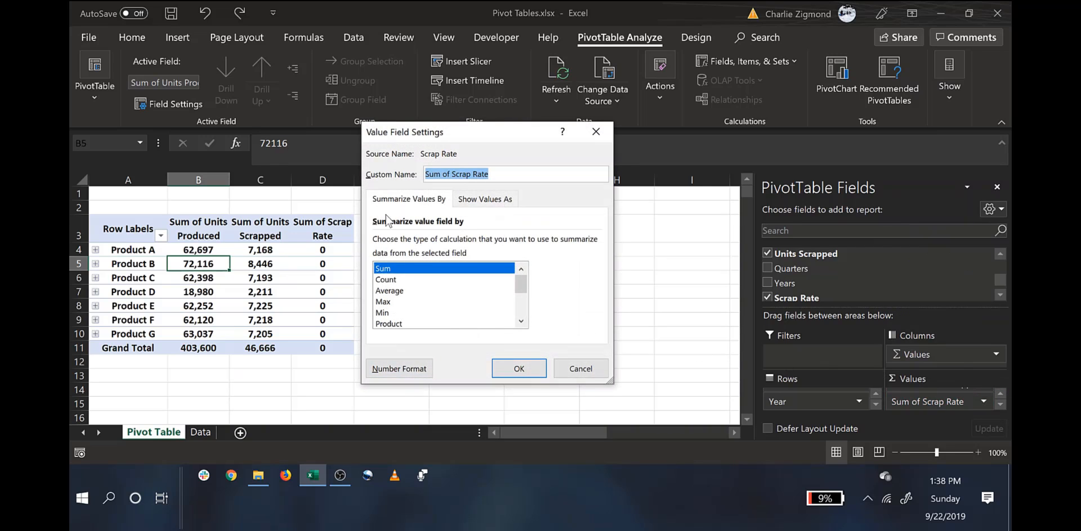
click(399, 368)
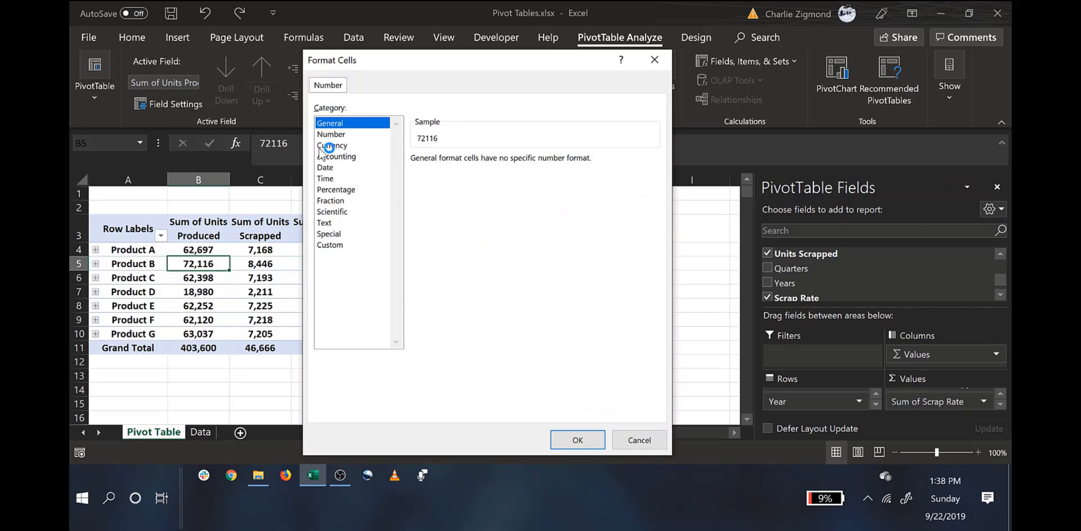
click(338, 190)
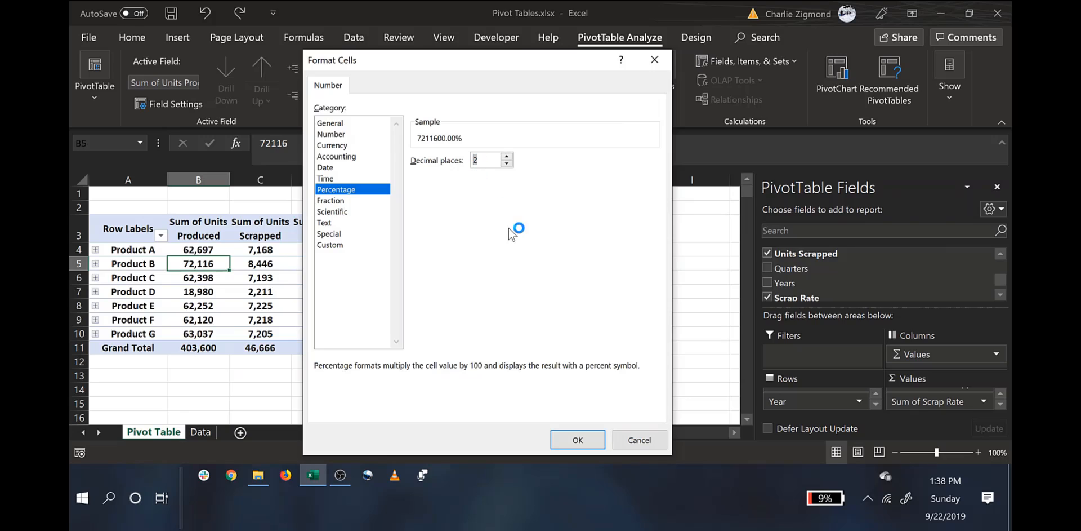
click(574, 438)
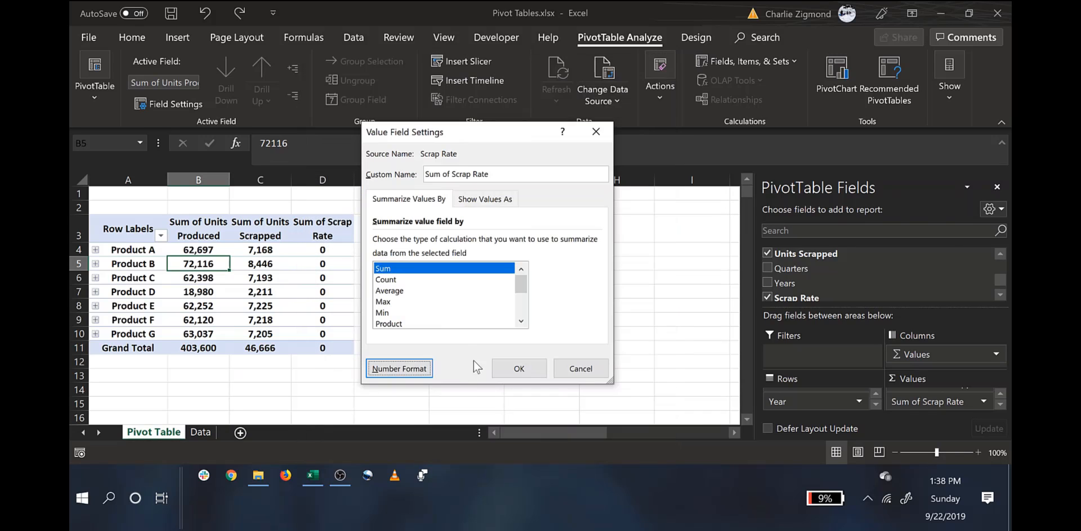
click(522, 366)
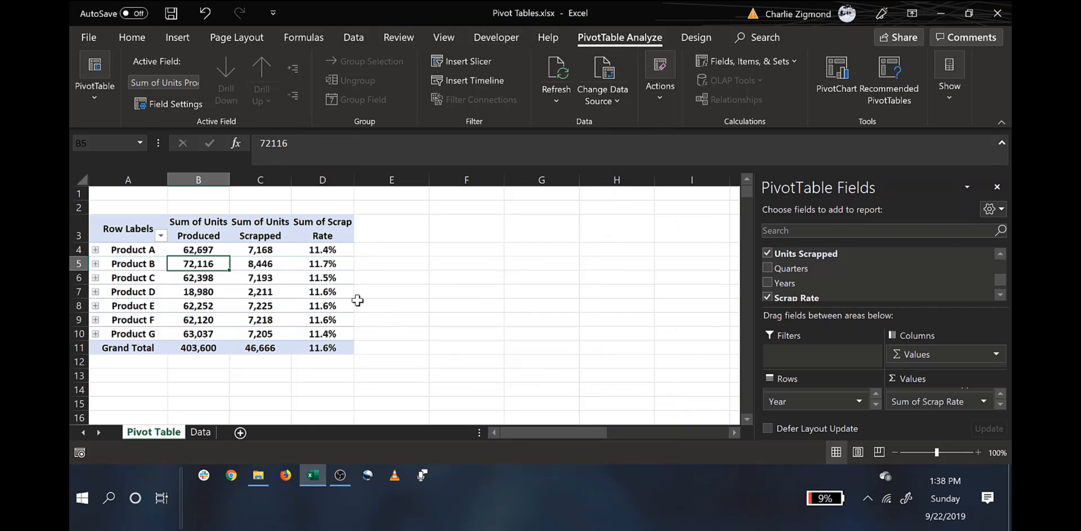
Step: Expand the entire Product Title field so every product shows its yearly rows
click(309, 252)
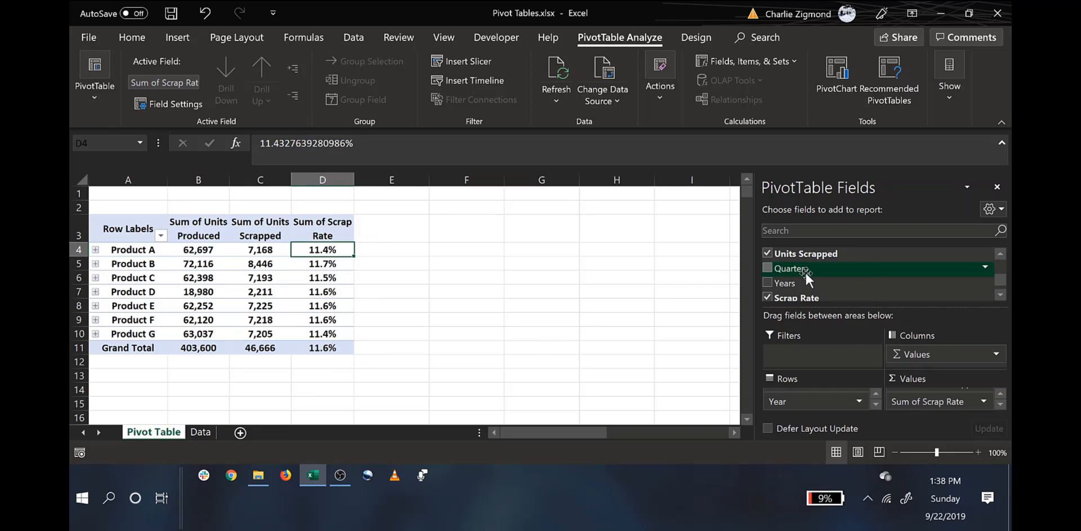
drag(800, 287, 860, 288)
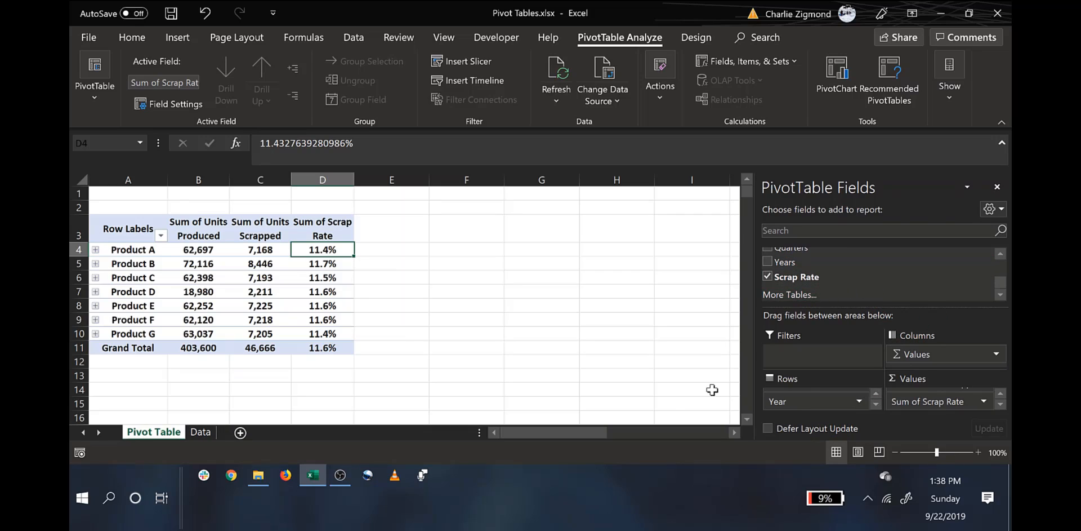
right_click(125, 252)
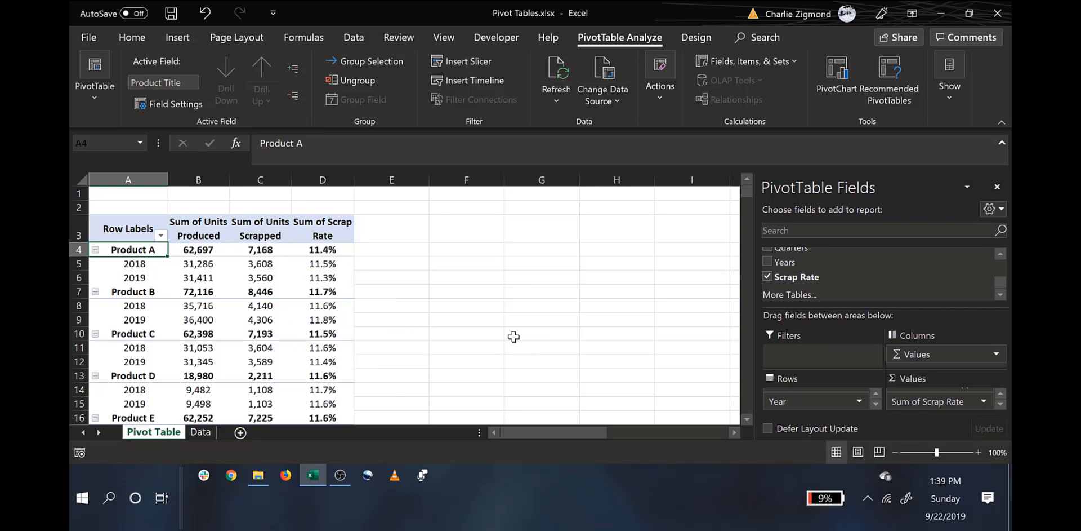
scroll(293, 292, down, 3)
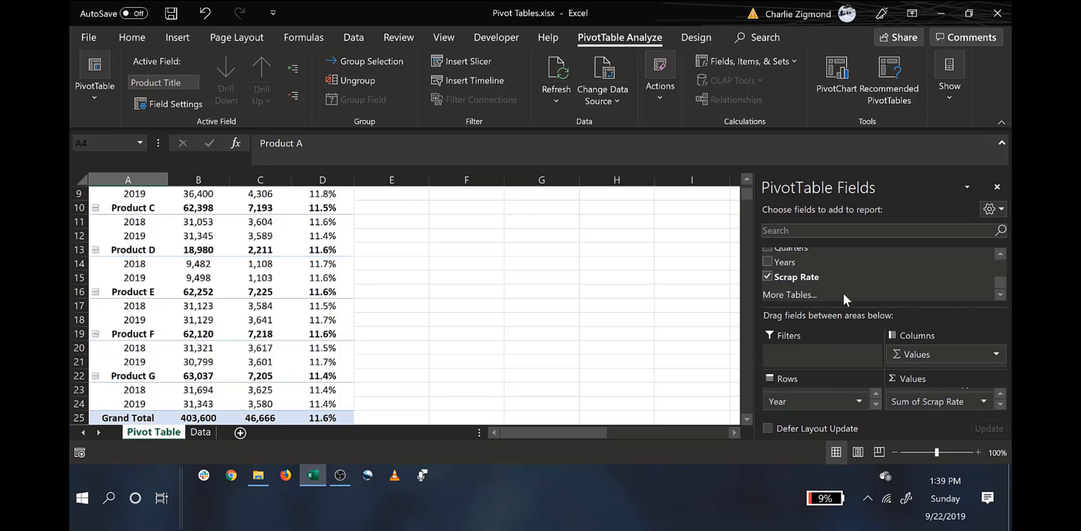
click(701, 37)
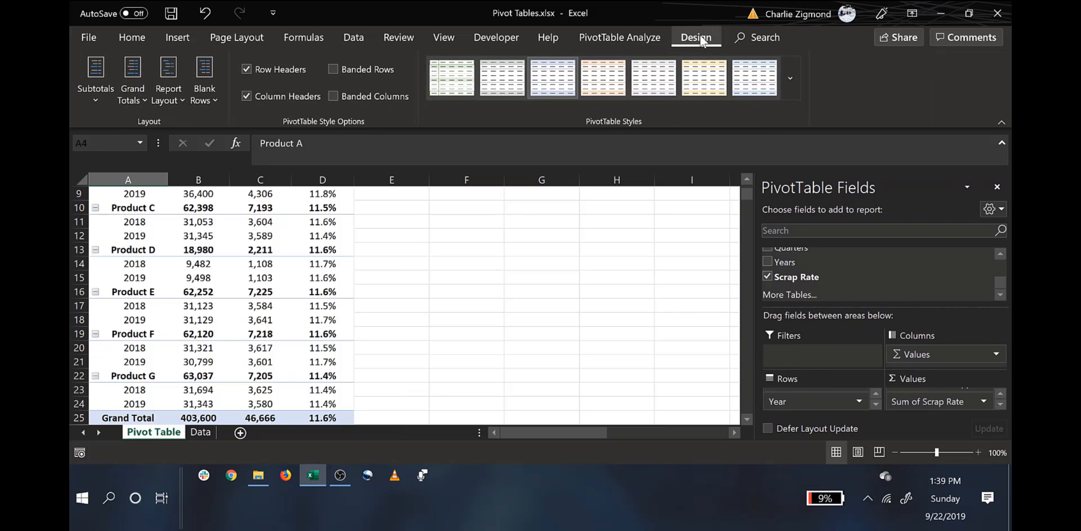
click(656, 42)
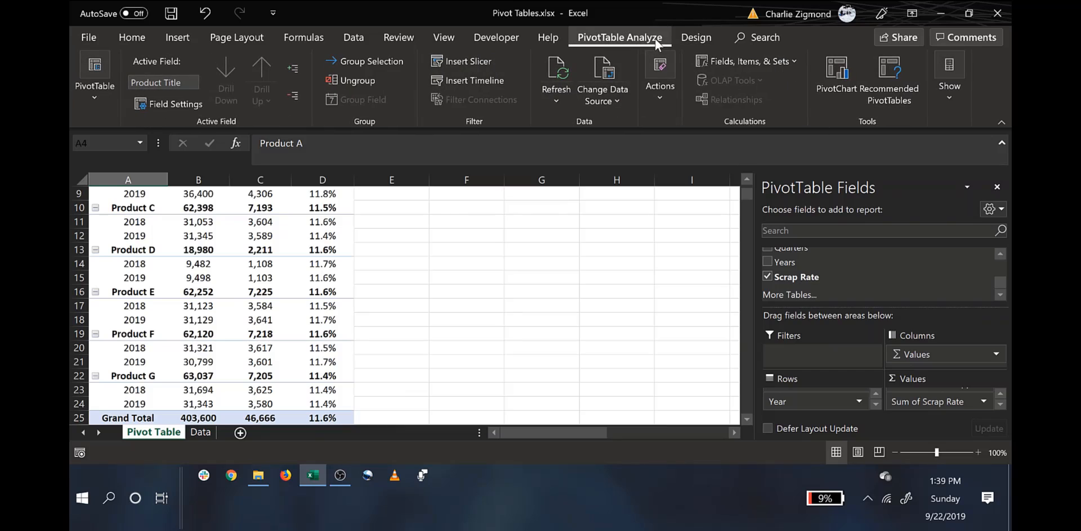
click(104, 96)
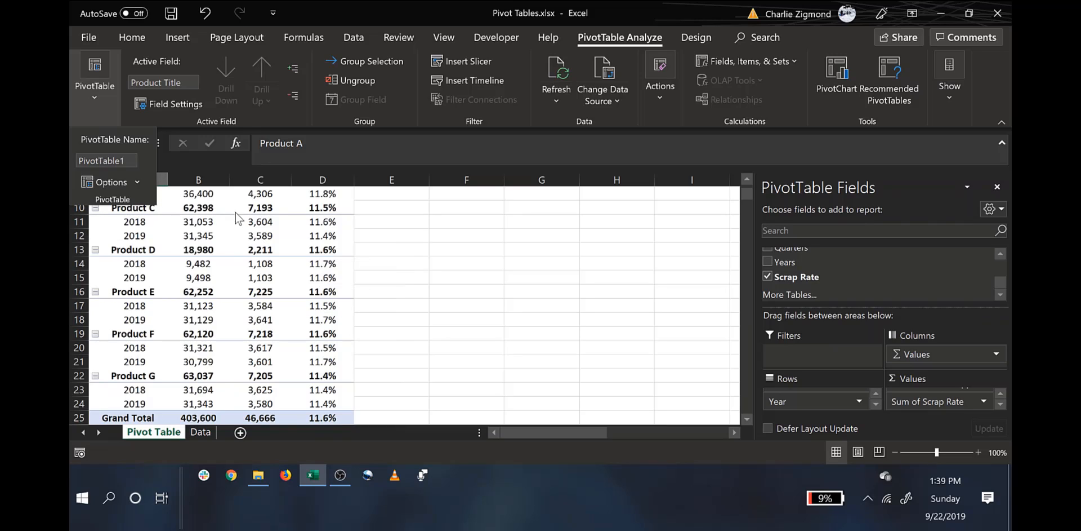
click(402, 241)
Step: Enter the plain cell-reference formula =C15+C14 in cell F15 beside the PivotTable
click(449, 276)
text(=)
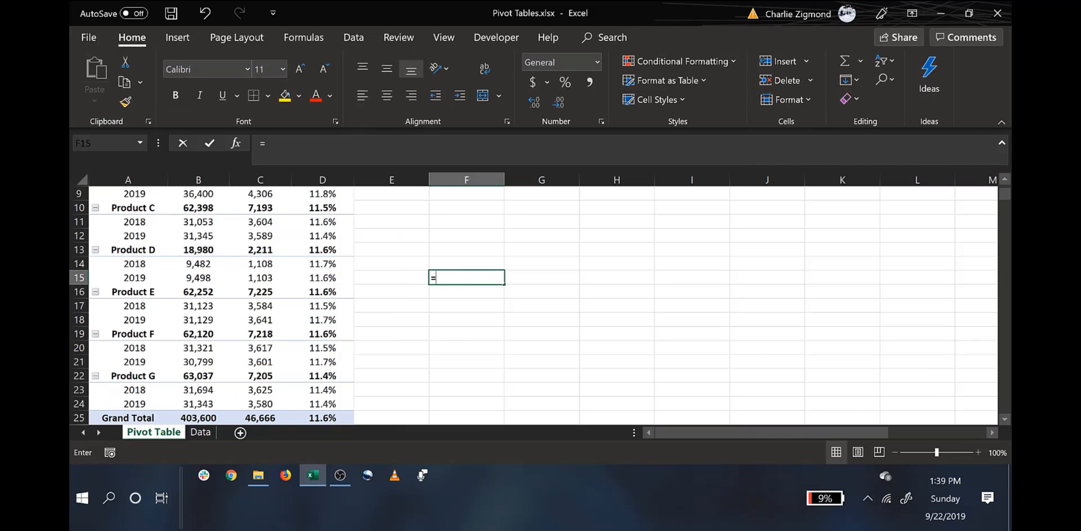
key(Left)
key(Left)
key(Left)
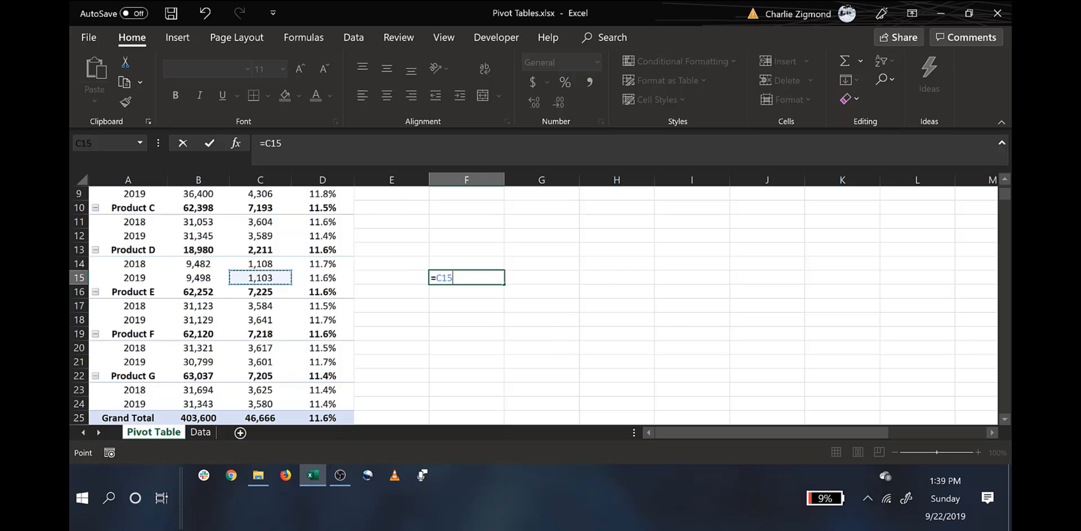
text(+)
key(Left)
key(Left)
key(Left)
key(Up)
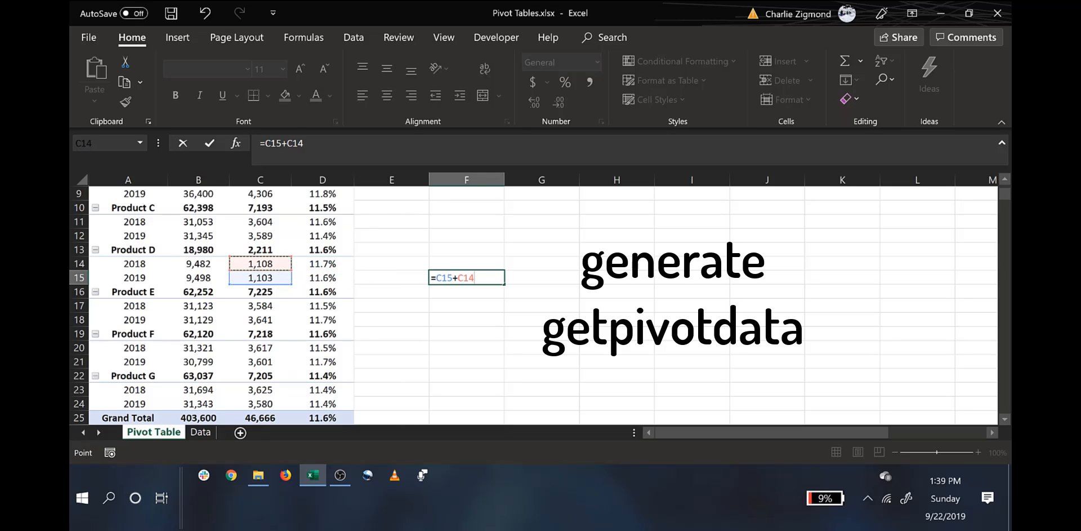
key(Return)
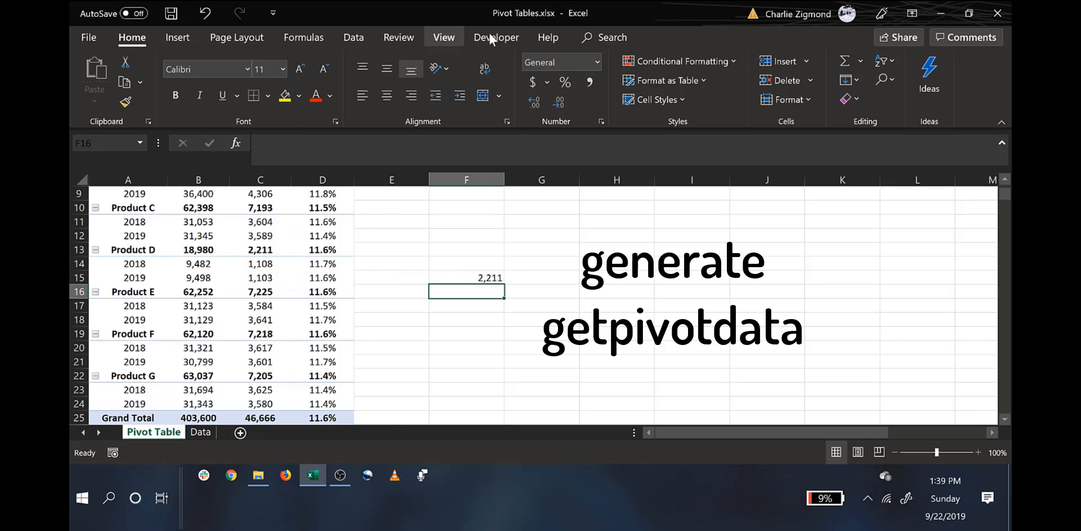
Step: Turn on the Generate GetPivotData option for the PivotTable
click(504, 34)
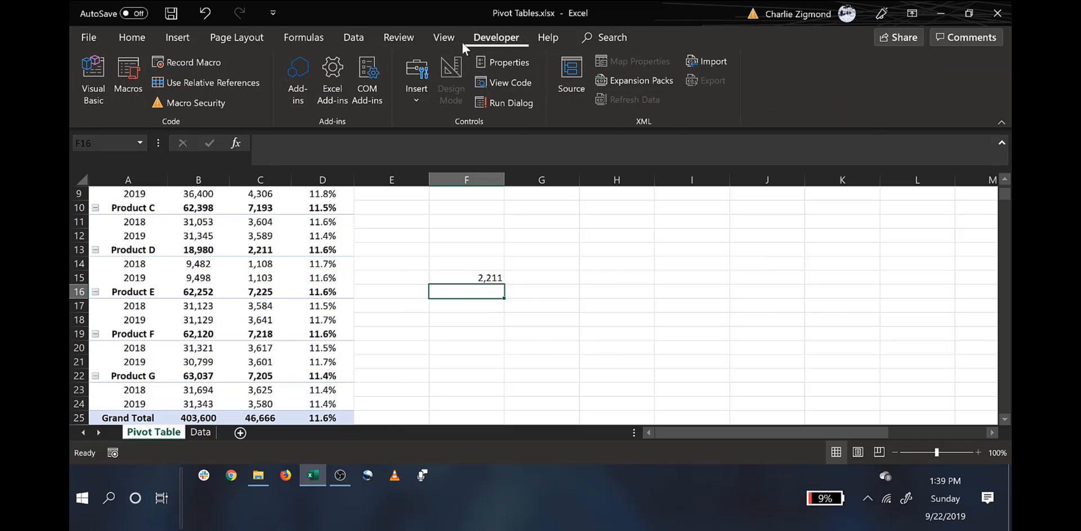
click(303, 235)
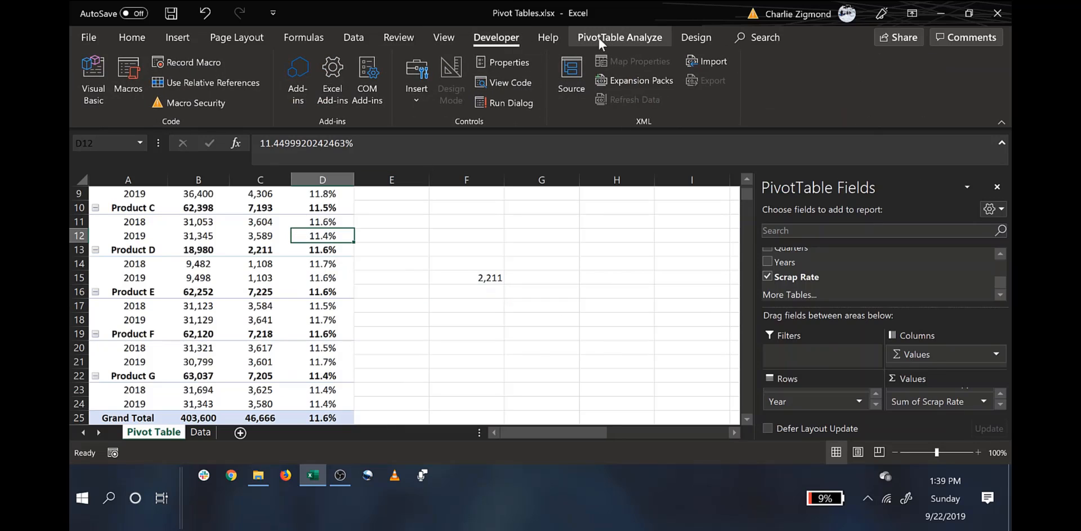
click(573, 38)
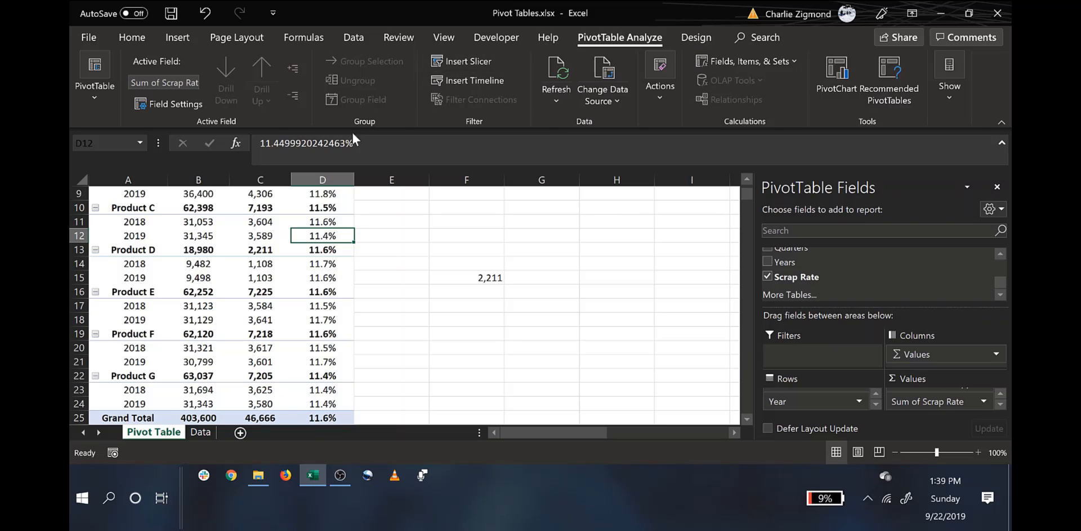
click(103, 100)
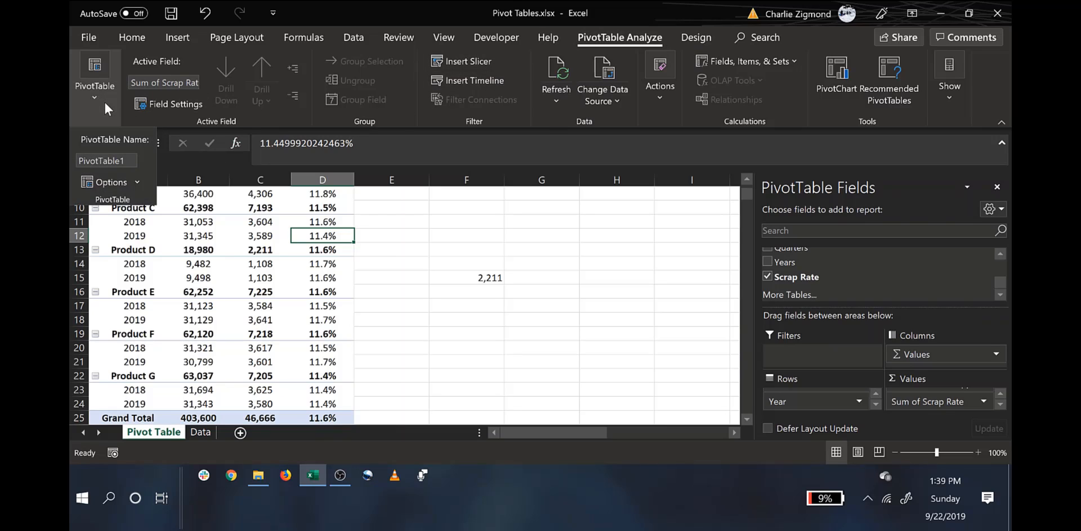
click(137, 181)
click(135, 237)
Step: In cell F14, add Product D's 2018 and 2019 Sum of Units Scrapped values using GETPIVOTDATA references
click(497, 262)
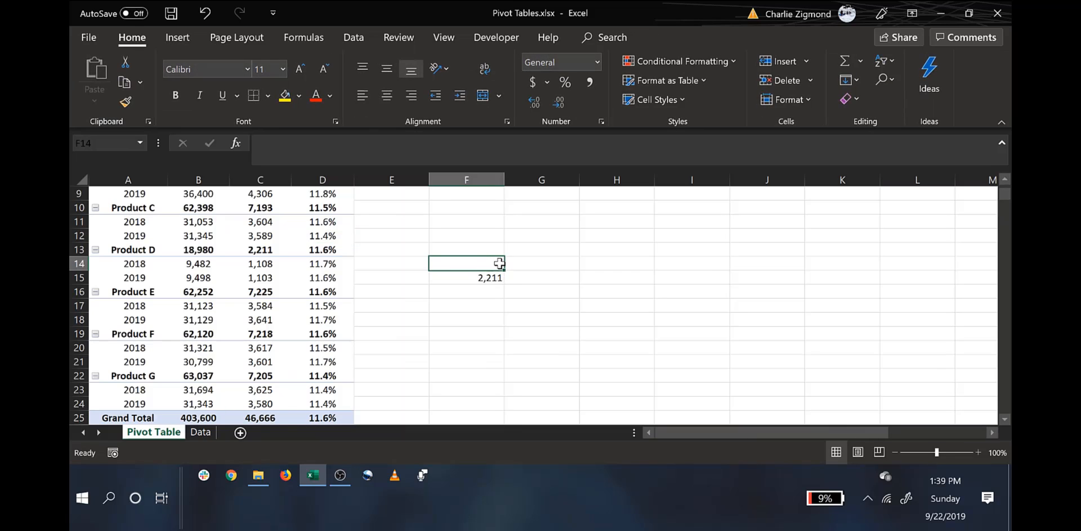
text(=)
click(261, 264)
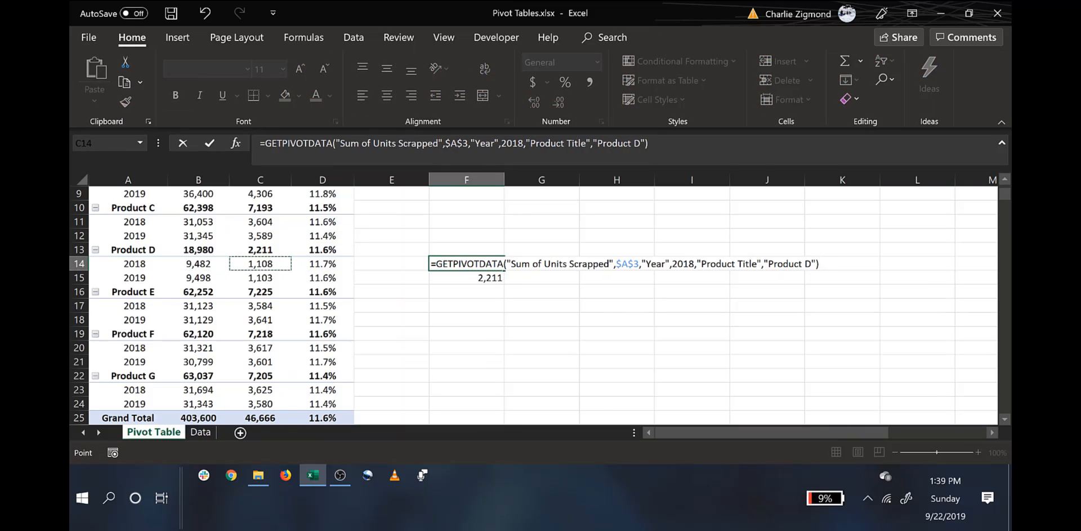
text(+)
key(Left)
key(Left)
key(Left)
key(Left)
key(Down)
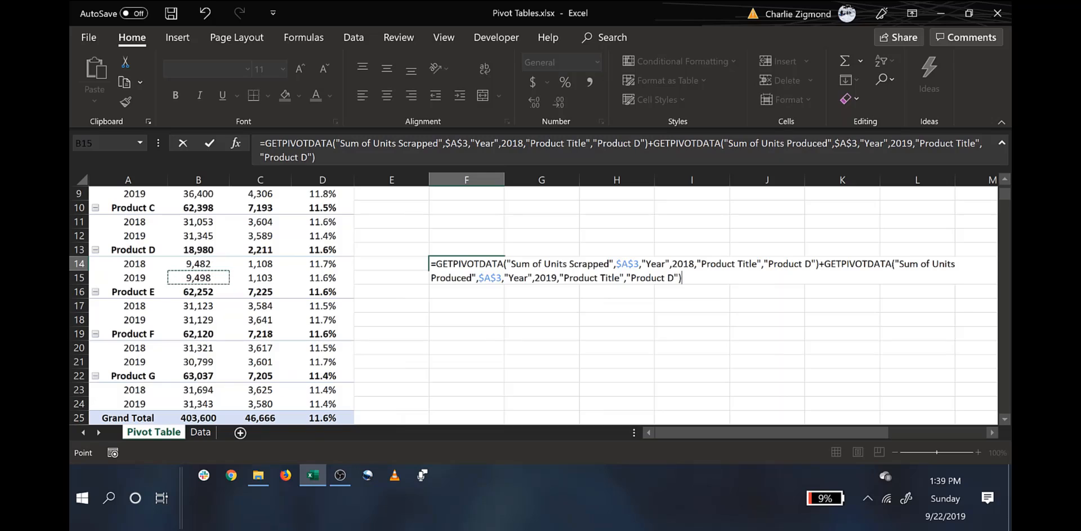
key(Return)
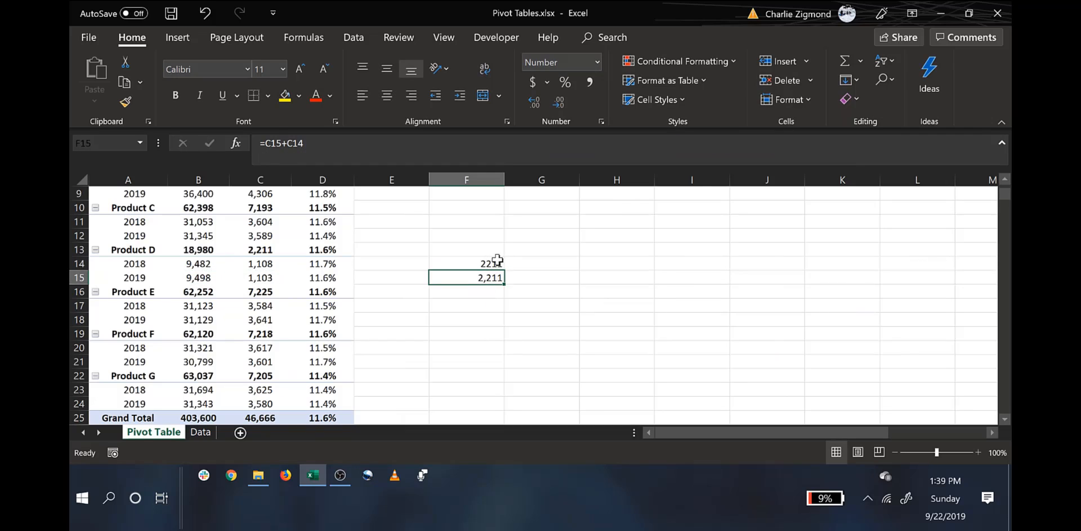
Step: Fill the two formulas in F14:F15 across through column H
shift+click(498, 262)
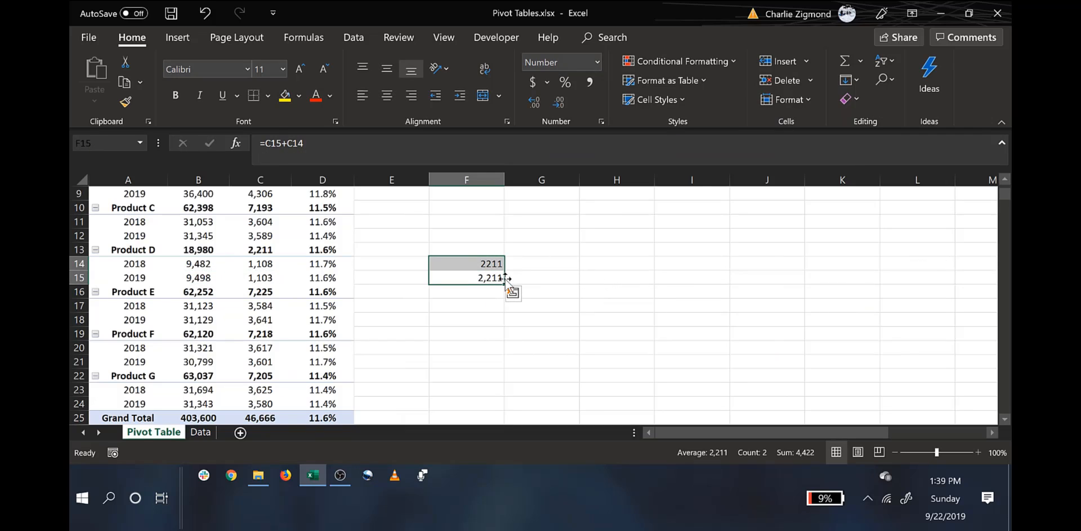
drag(504, 284, 637, 281)
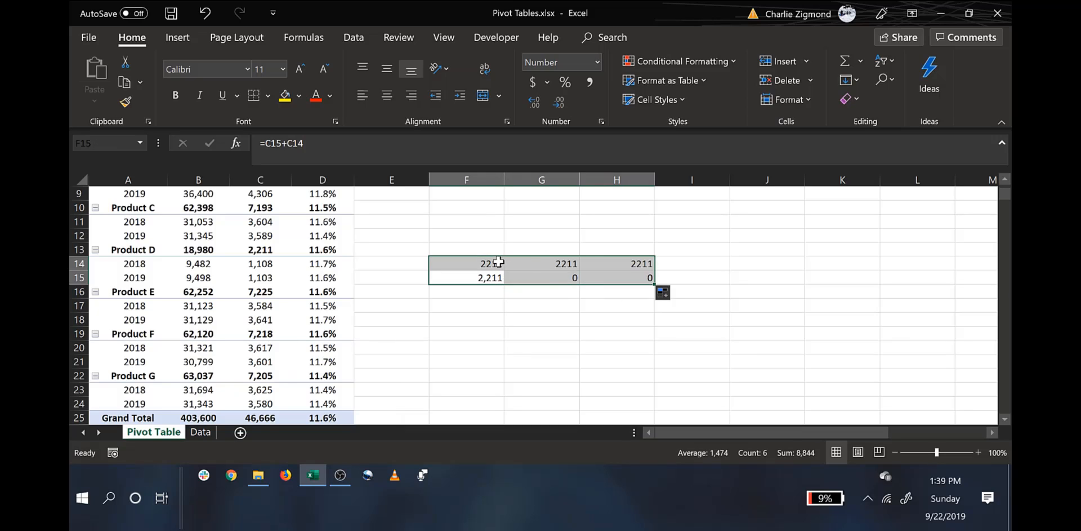
Step: Compare the references in the copied GETPIVOTDATA formulas in row 14 with the copied plain formulas in row 15
click(520, 264)
key(Down)
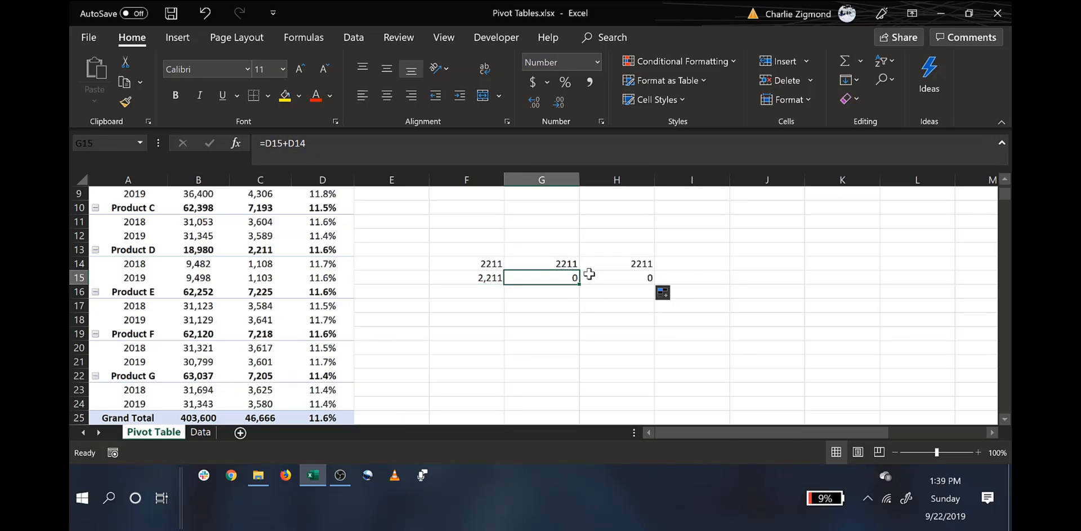
click(589, 274)
key(Right)
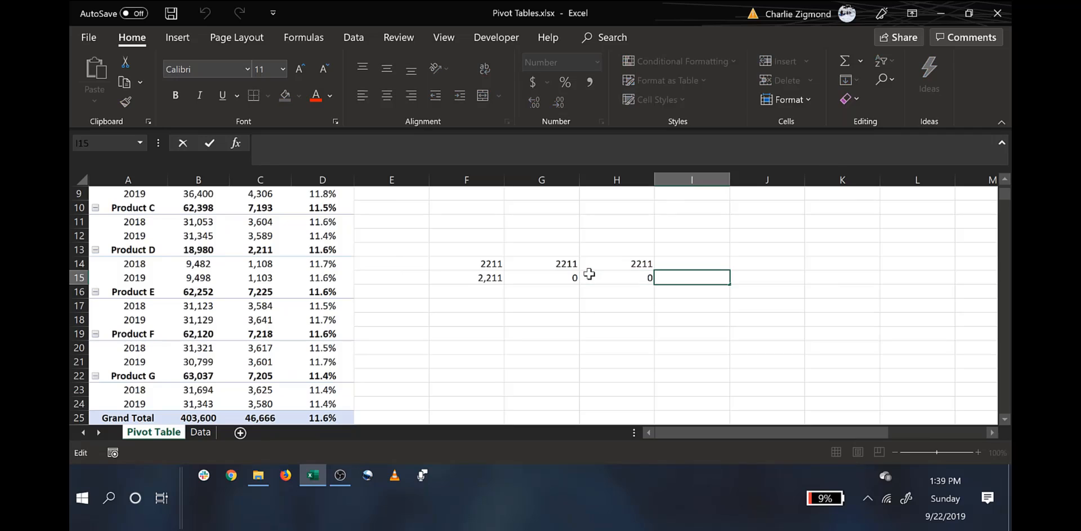
key(Up)
key(Left)
key(F2)
key(Escape)
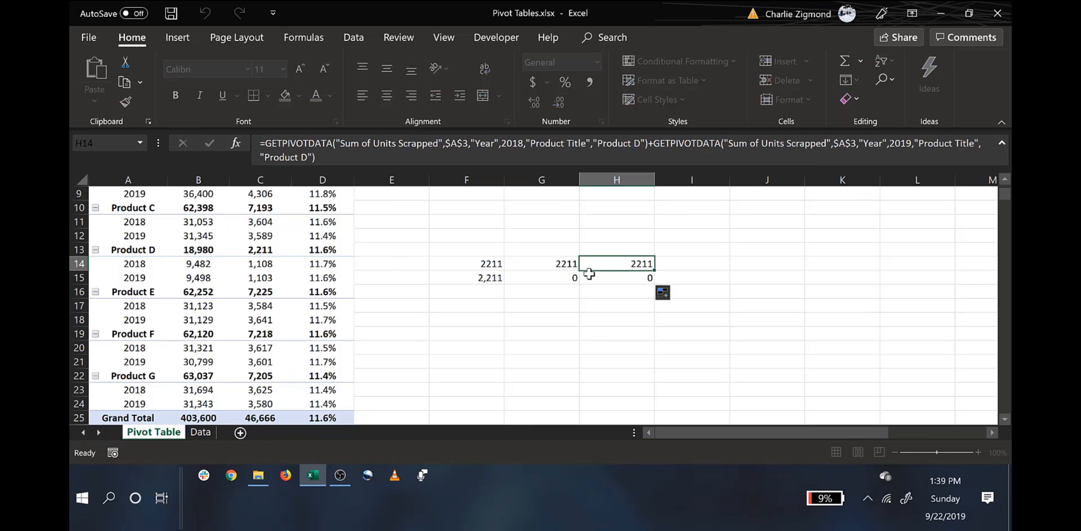
key(Left)
key(F2)
key(Escape)
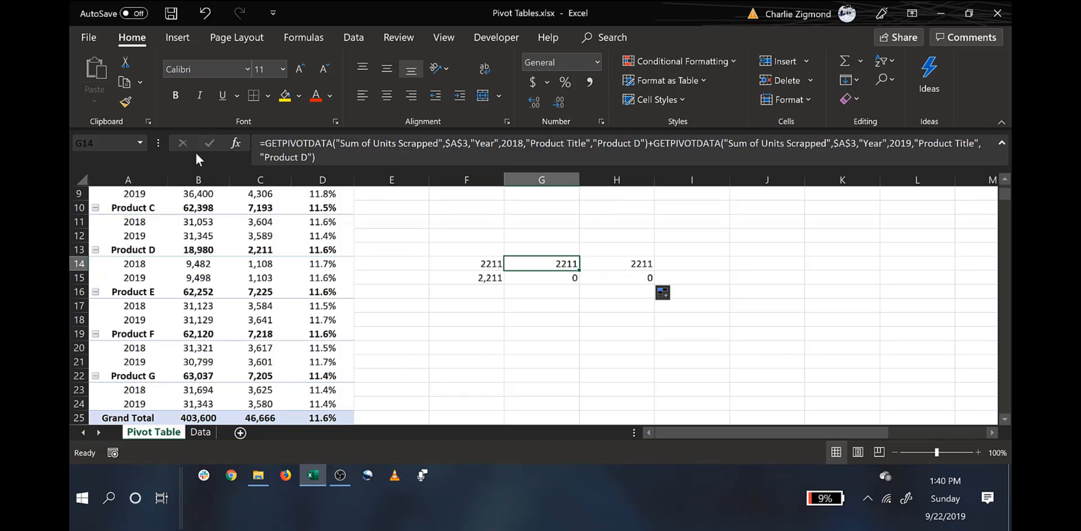
Step: Turn off the Generate GetPivotData option for the PivotTable
click(197, 293)
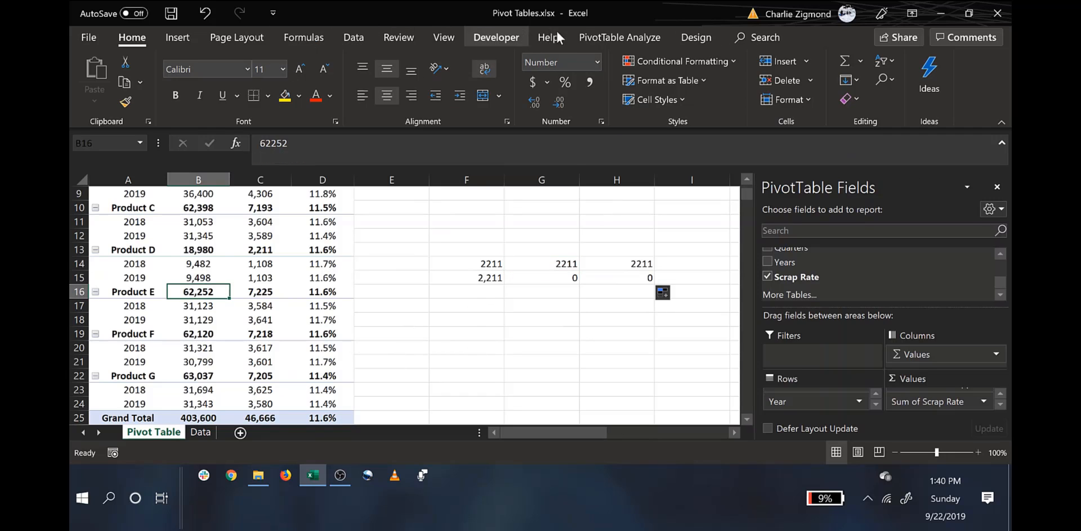
click(609, 34)
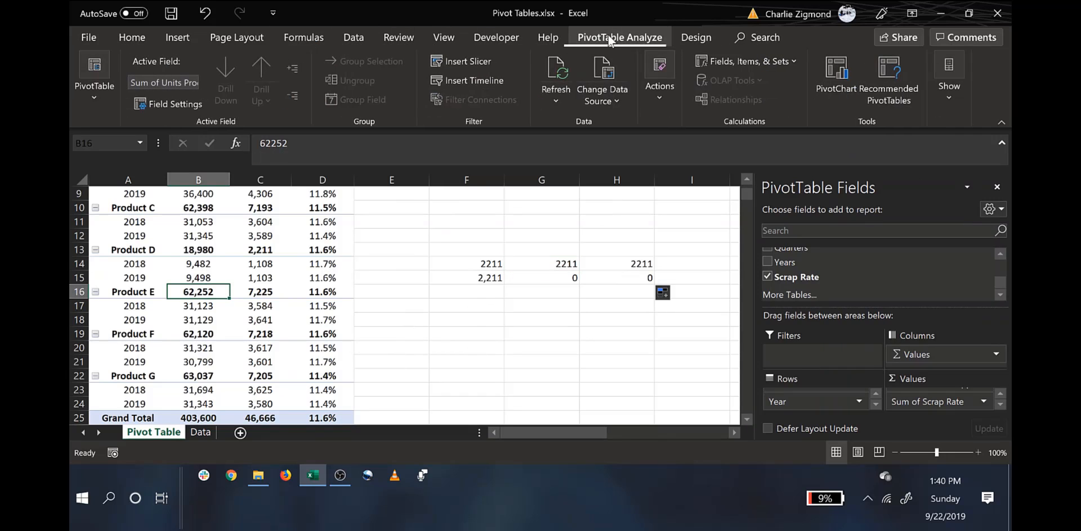
click(99, 94)
click(135, 181)
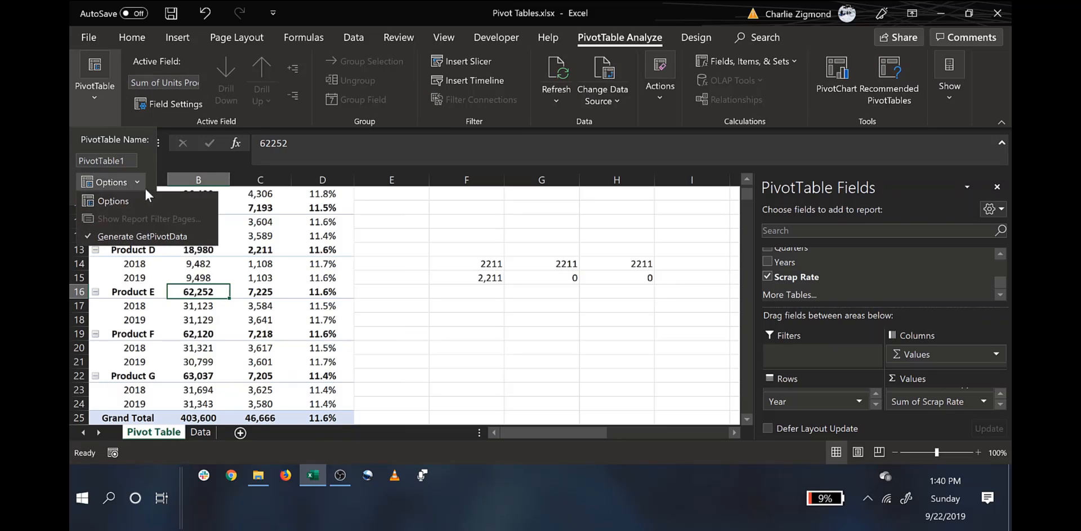
click(127, 235)
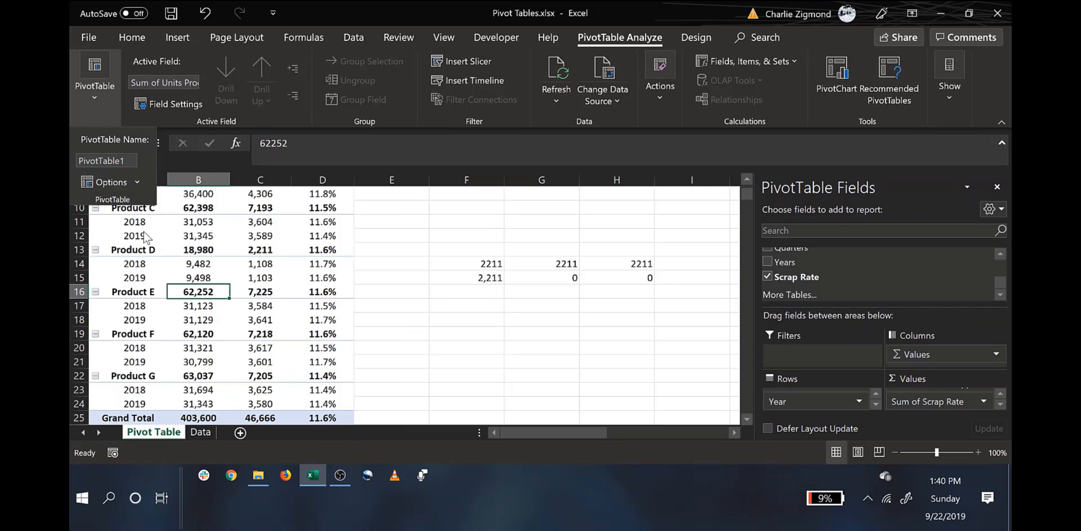
click(225, 292)
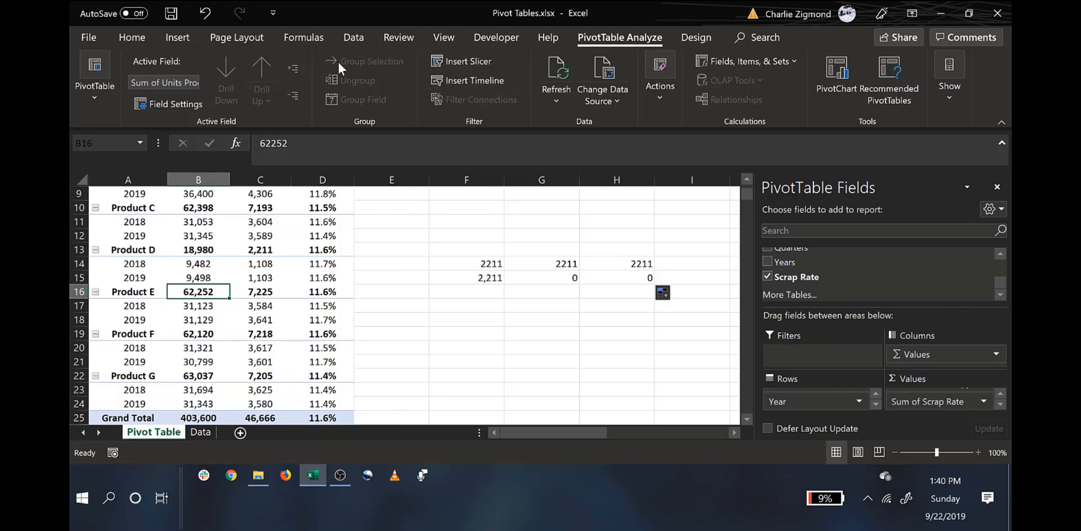
Step: Insert a 3-D Column PivotChart from the PivotTable and enlarge it to about 3.42" high by 6.46" wide
click(837, 73)
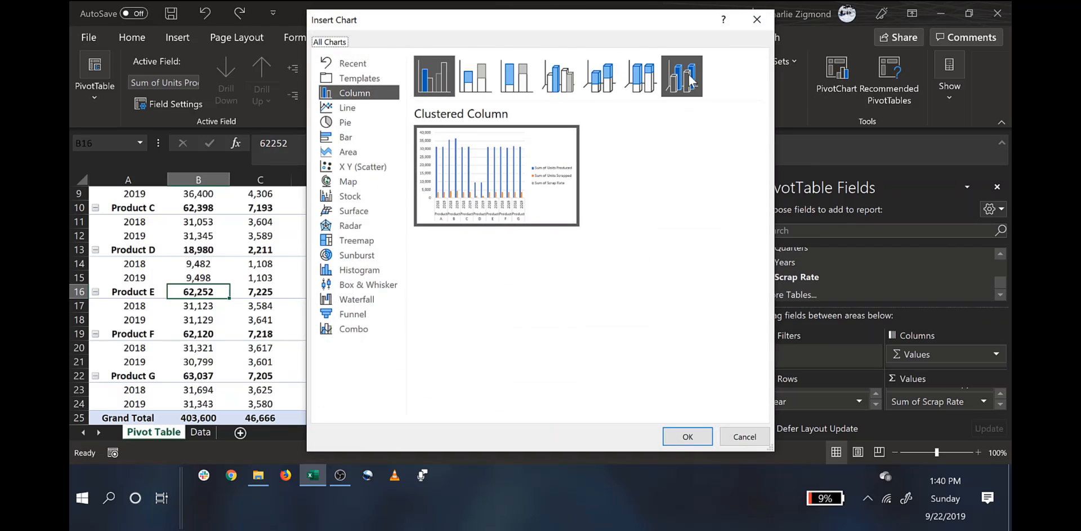
key(Escape)
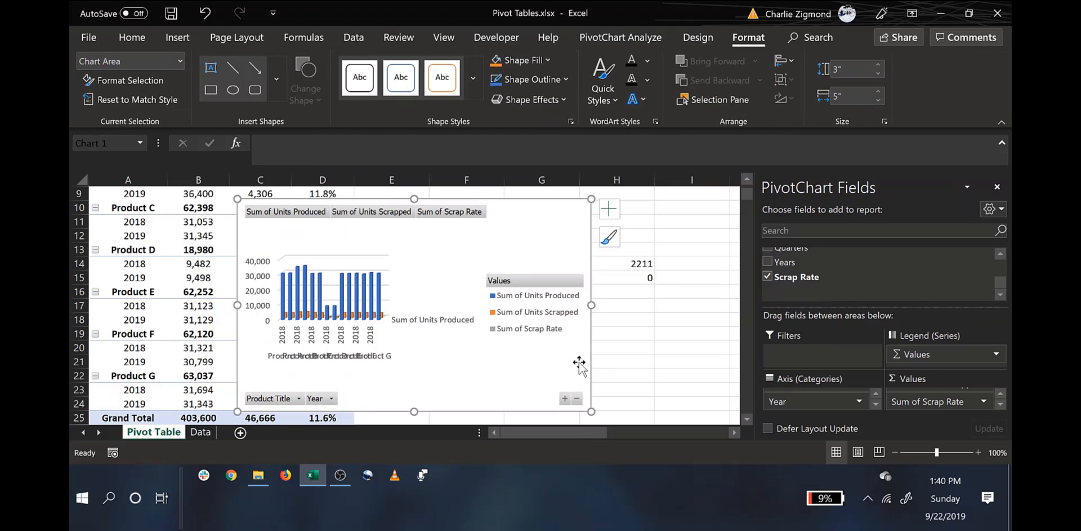
drag(586, 197, 694, 179)
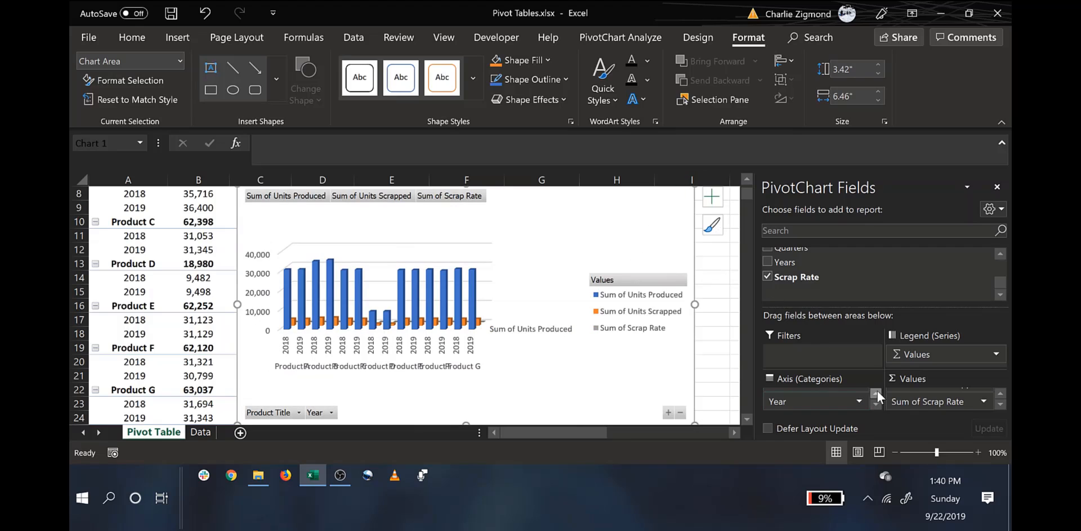
Step: Enlarge the field areas section and move Year above Product Title in the chart's axis categories
drag(823, 304, 823, 252)
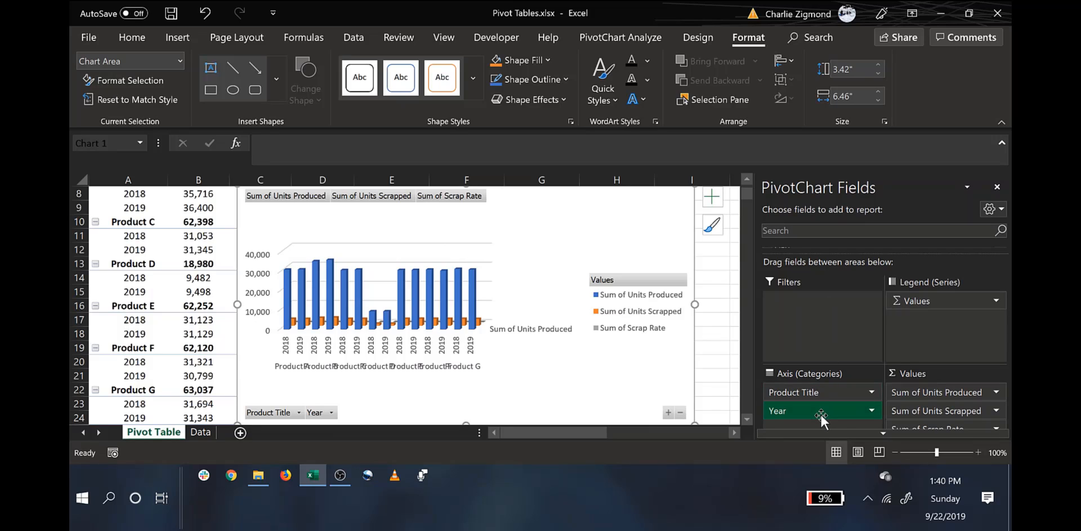
drag(821, 410, 822, 389)
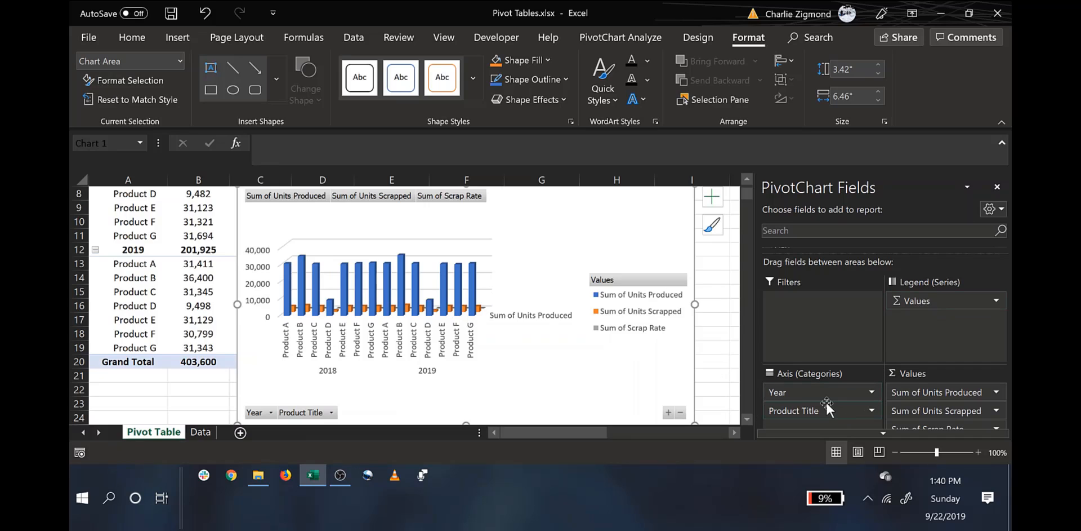
Step: Move Year from the PivotChart's axis categories to its legend series and enlarge the chart to about 4.81" high by 6.88" wide
drag(827, 387, 890, 256)
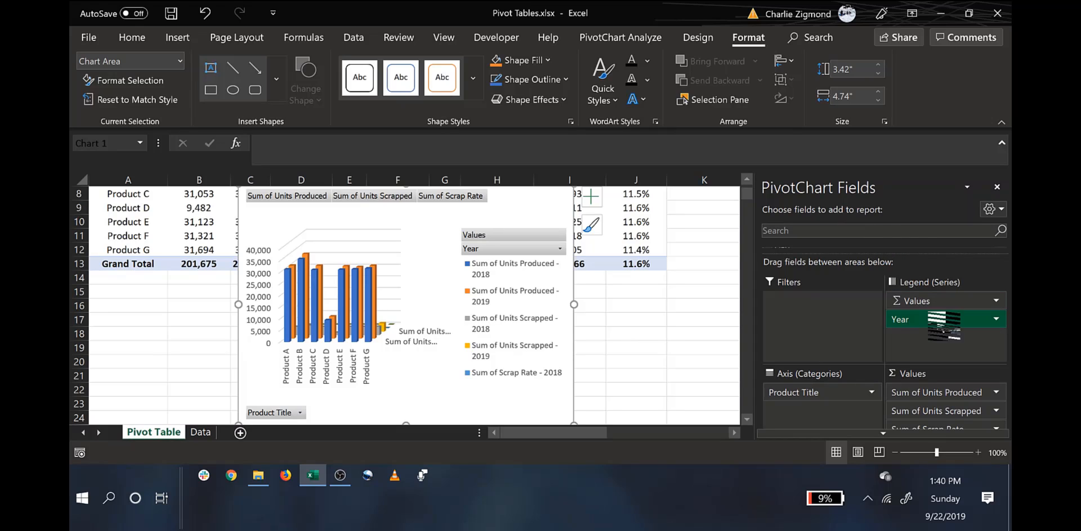
drag(941, 318, 914, 254)
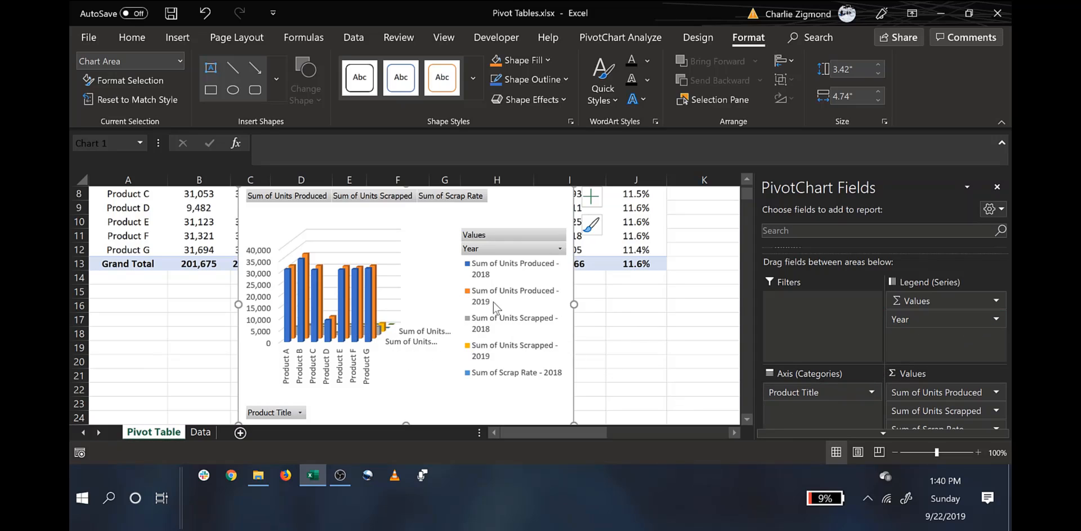
scroll(597, 290, up, 1)
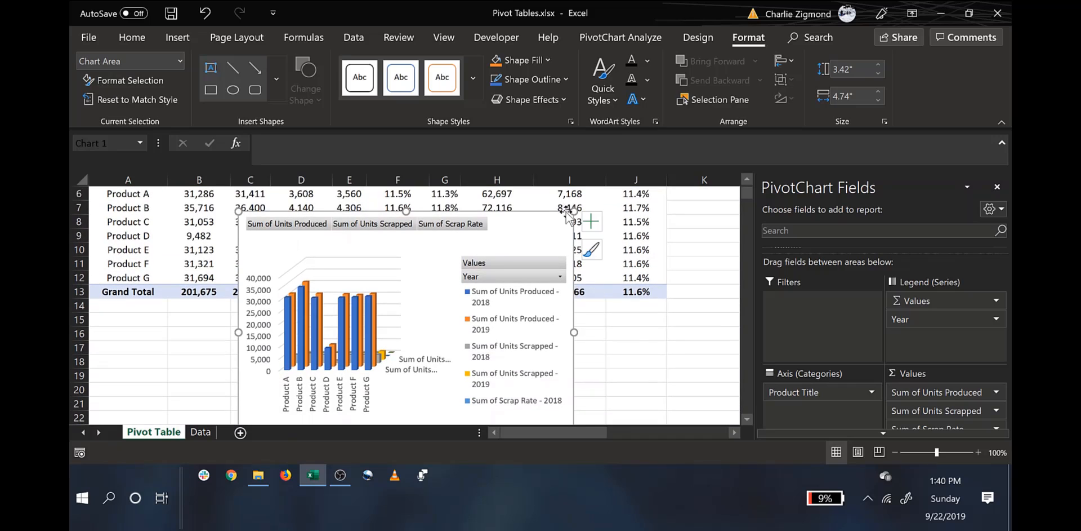
drag(572, 210, 726, 211)
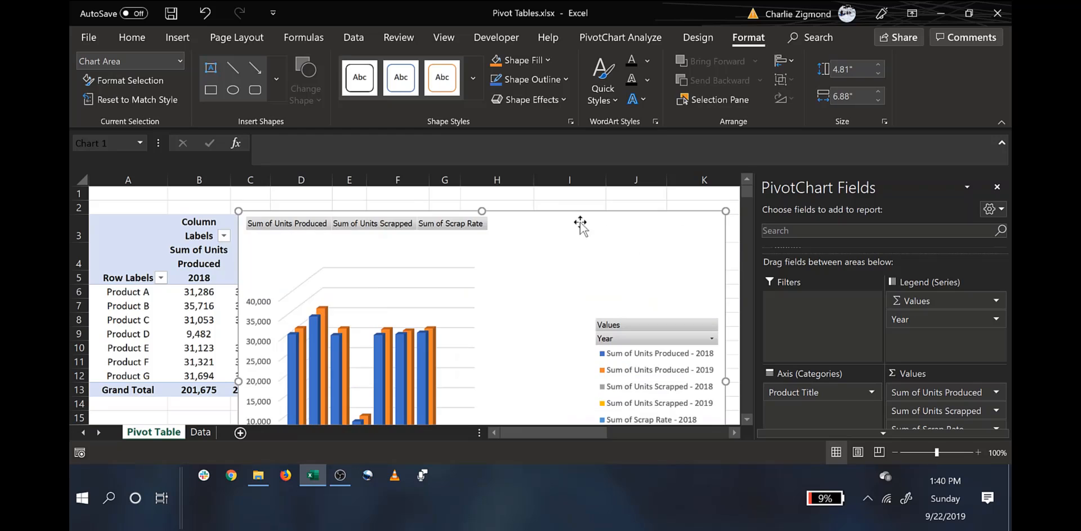
Step: Delete the PivotChart's legend and deselect the chart
scroll(506, 249, down, 2)
click(639, 292)
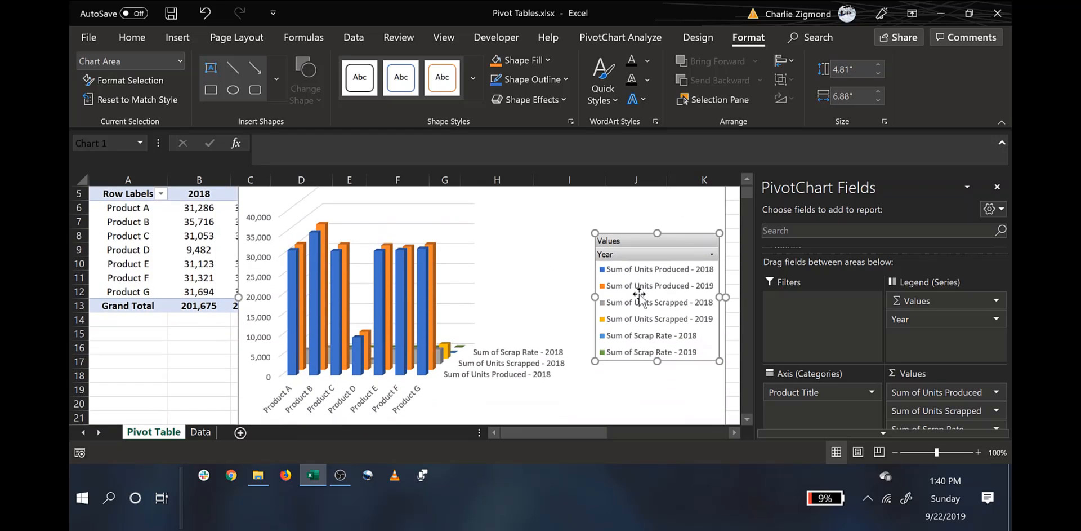
key(Delete)
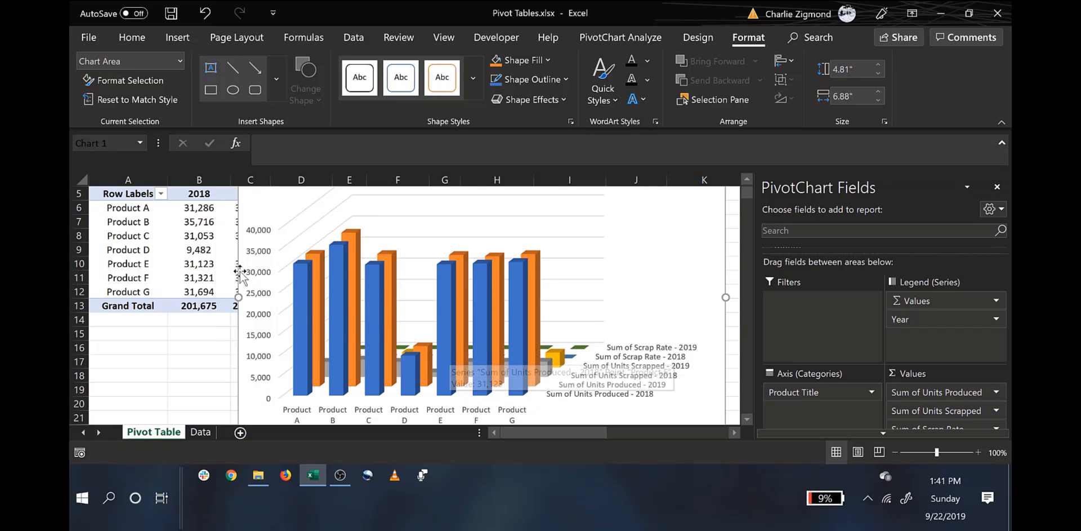
key(Escape)
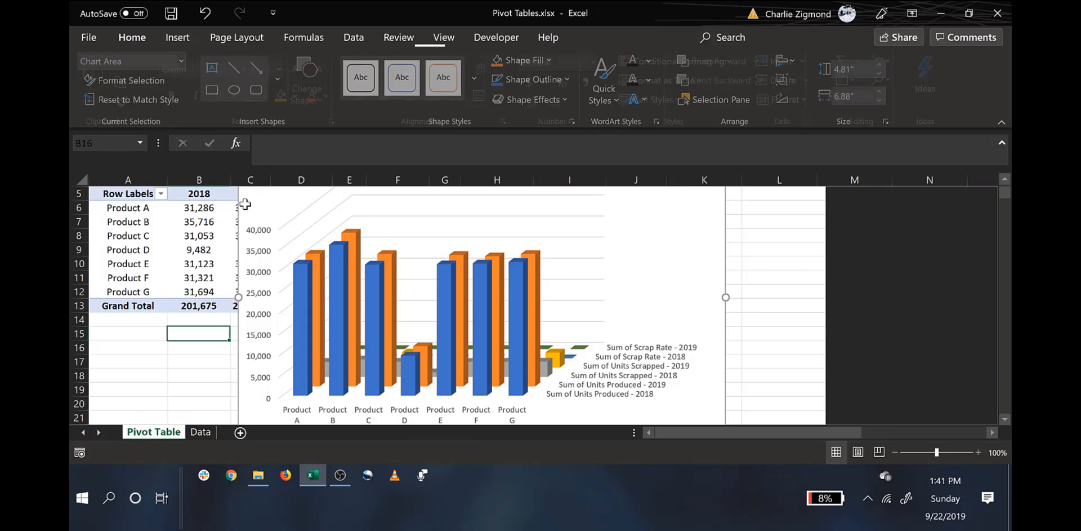
key(Delete)
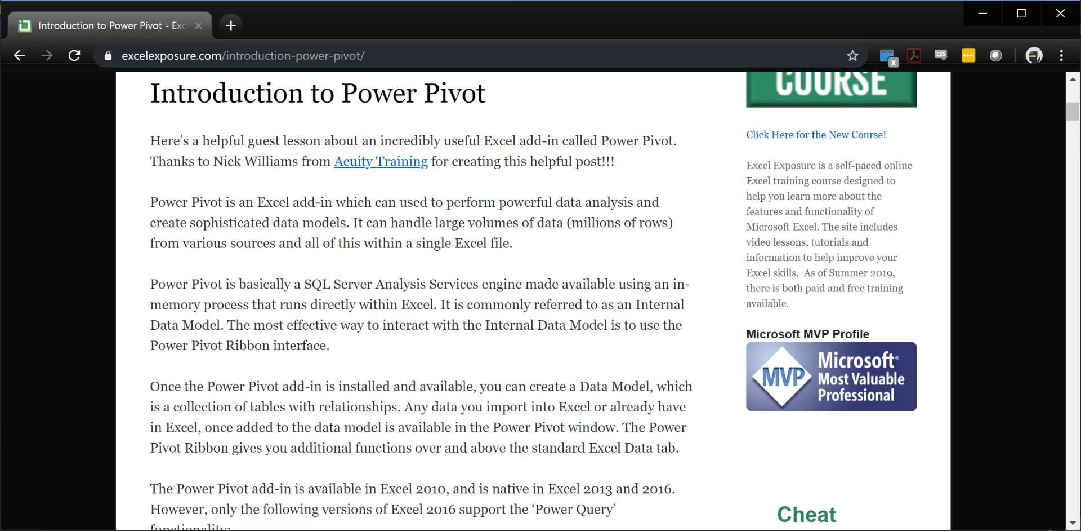